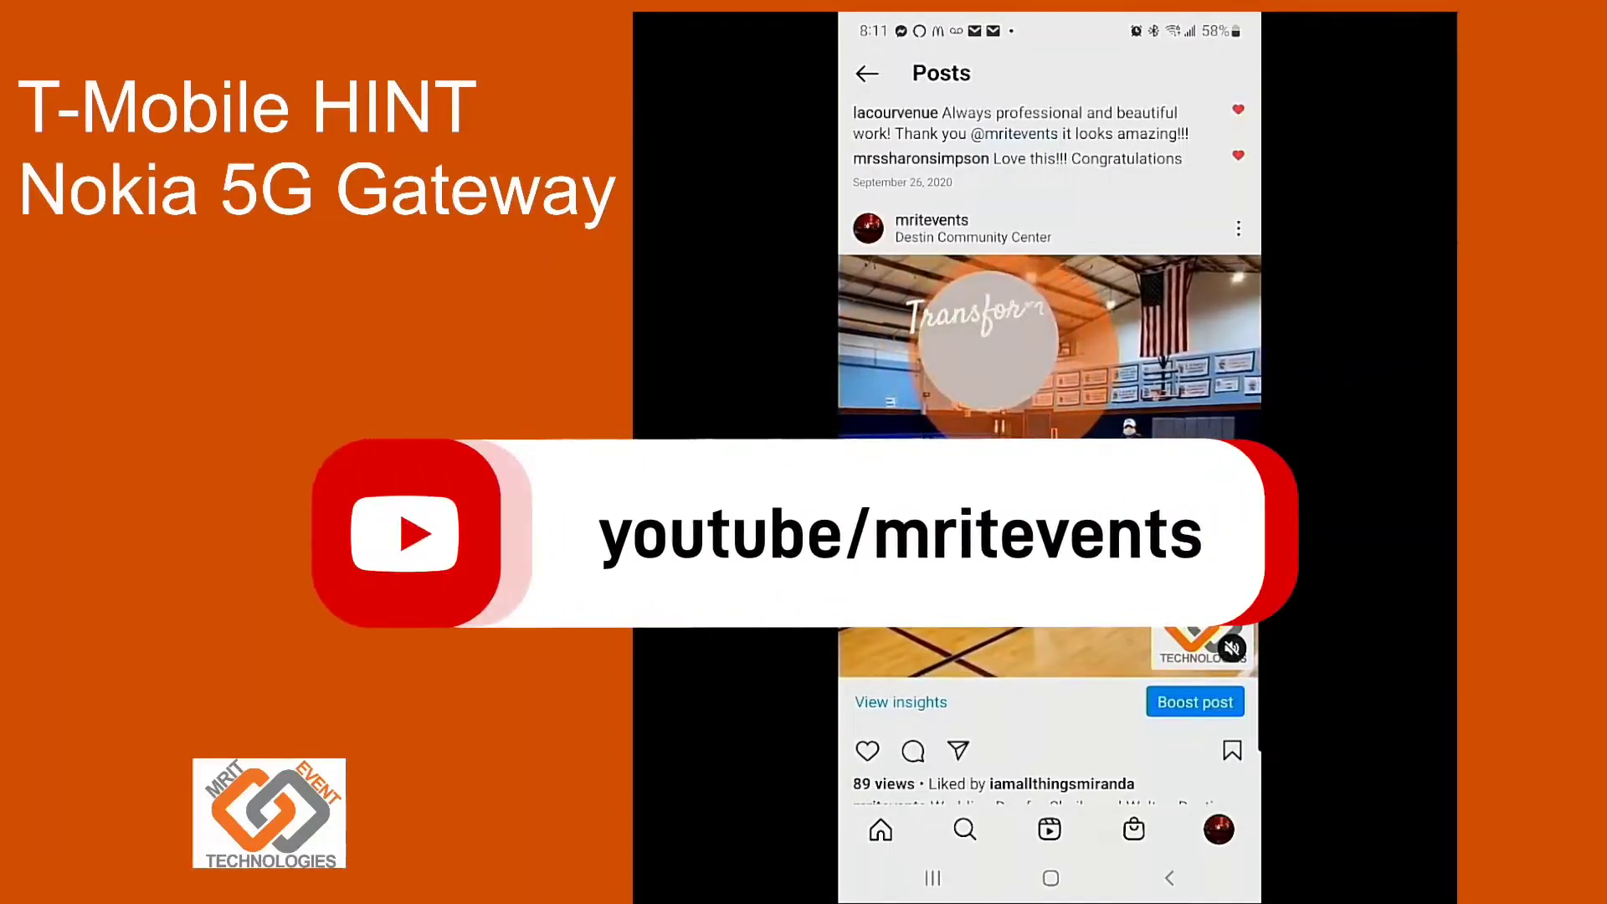
Step: Scroll down and back up through the content of the current app
scroll(1049, 419, down, 5)
scroll(1050, 418, down, 3)
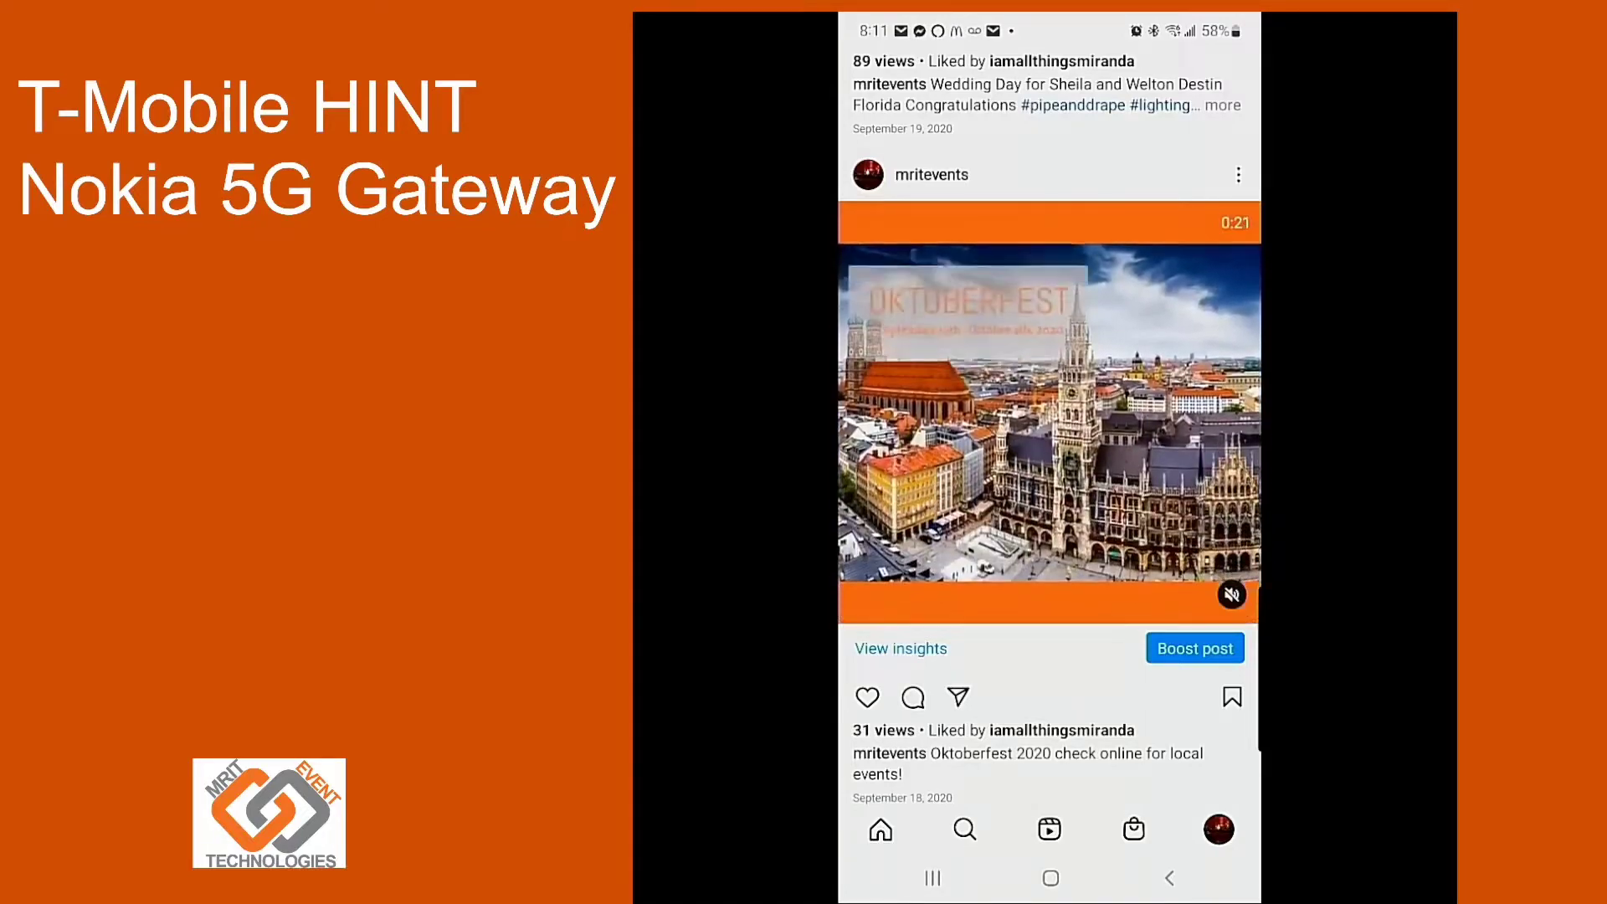
scroll(1049, 419, down, 10)
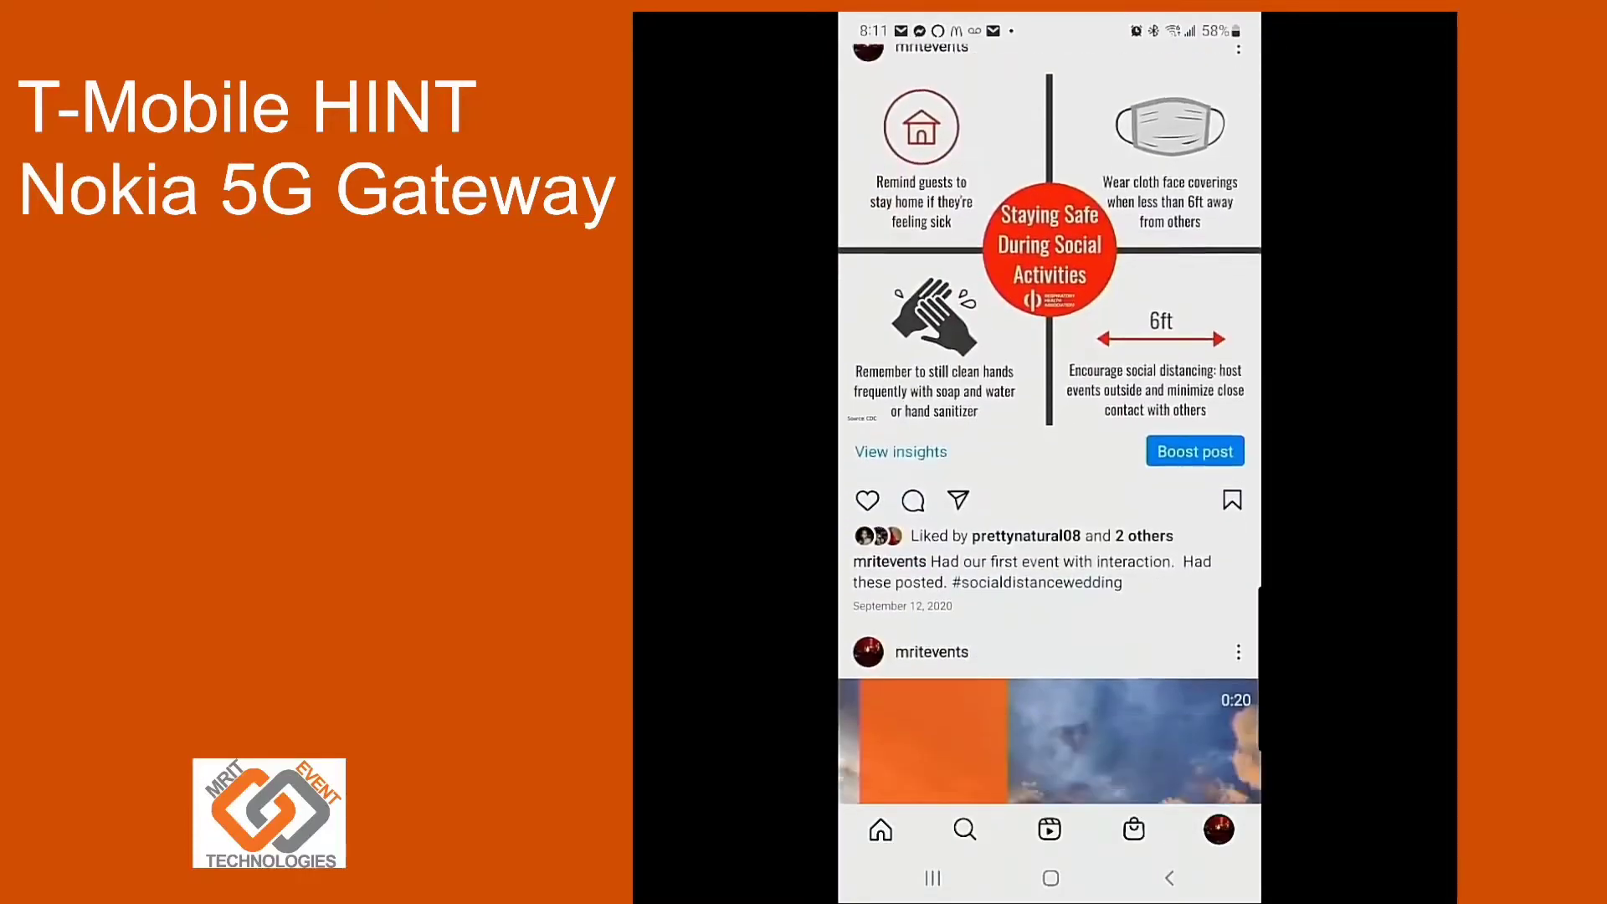
scroll(1049, 424, down, 10)
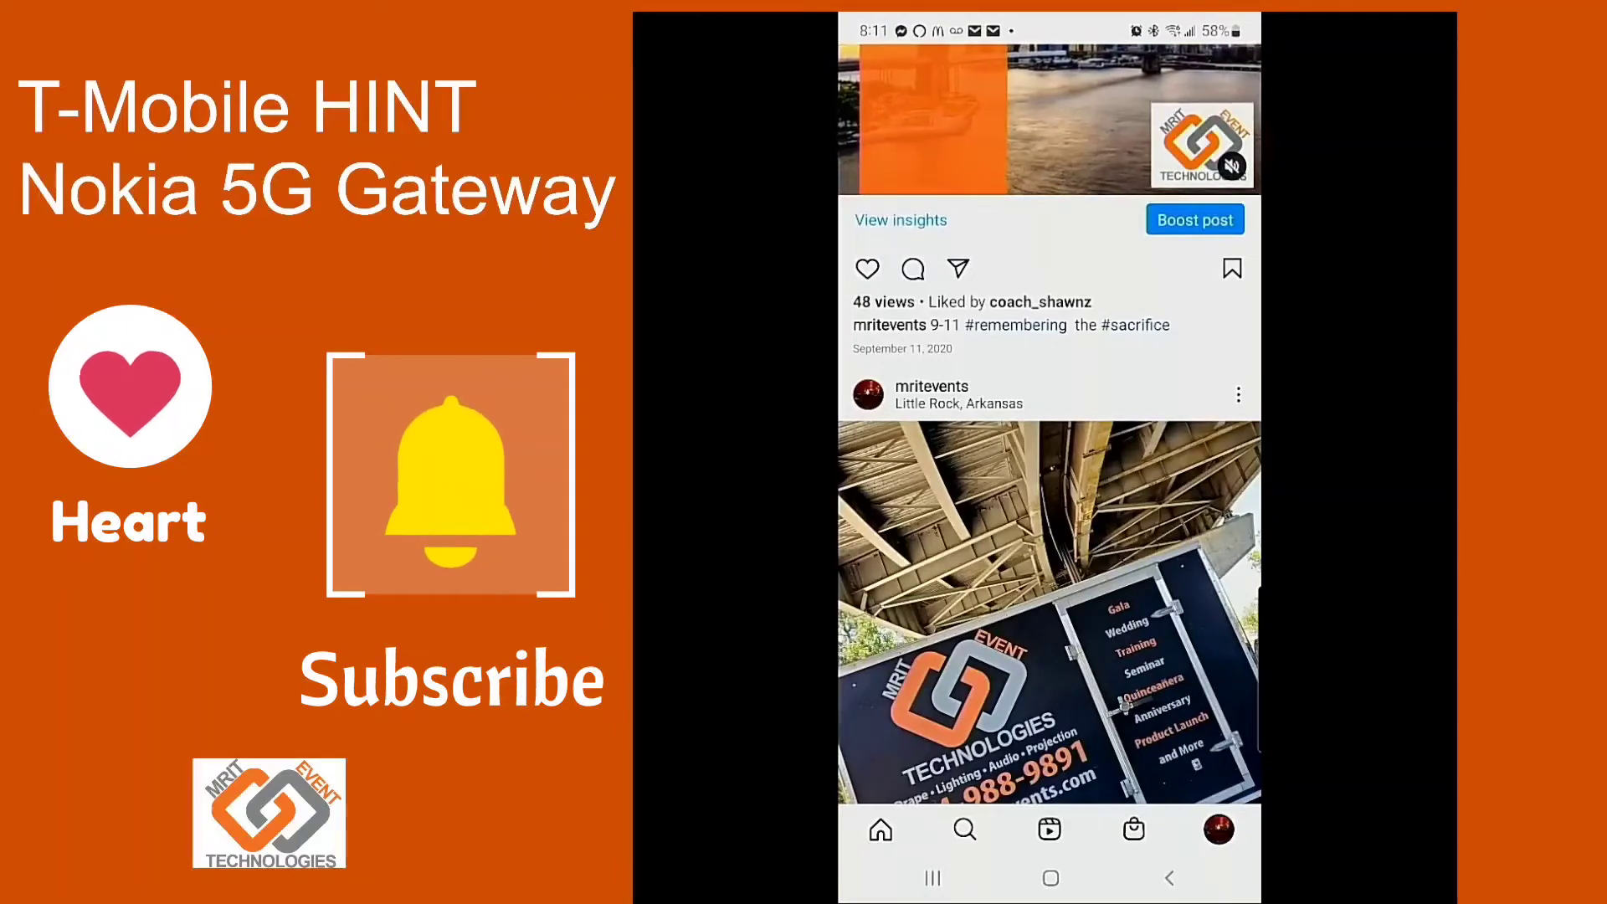
scroll(1050, 424, down, 5)
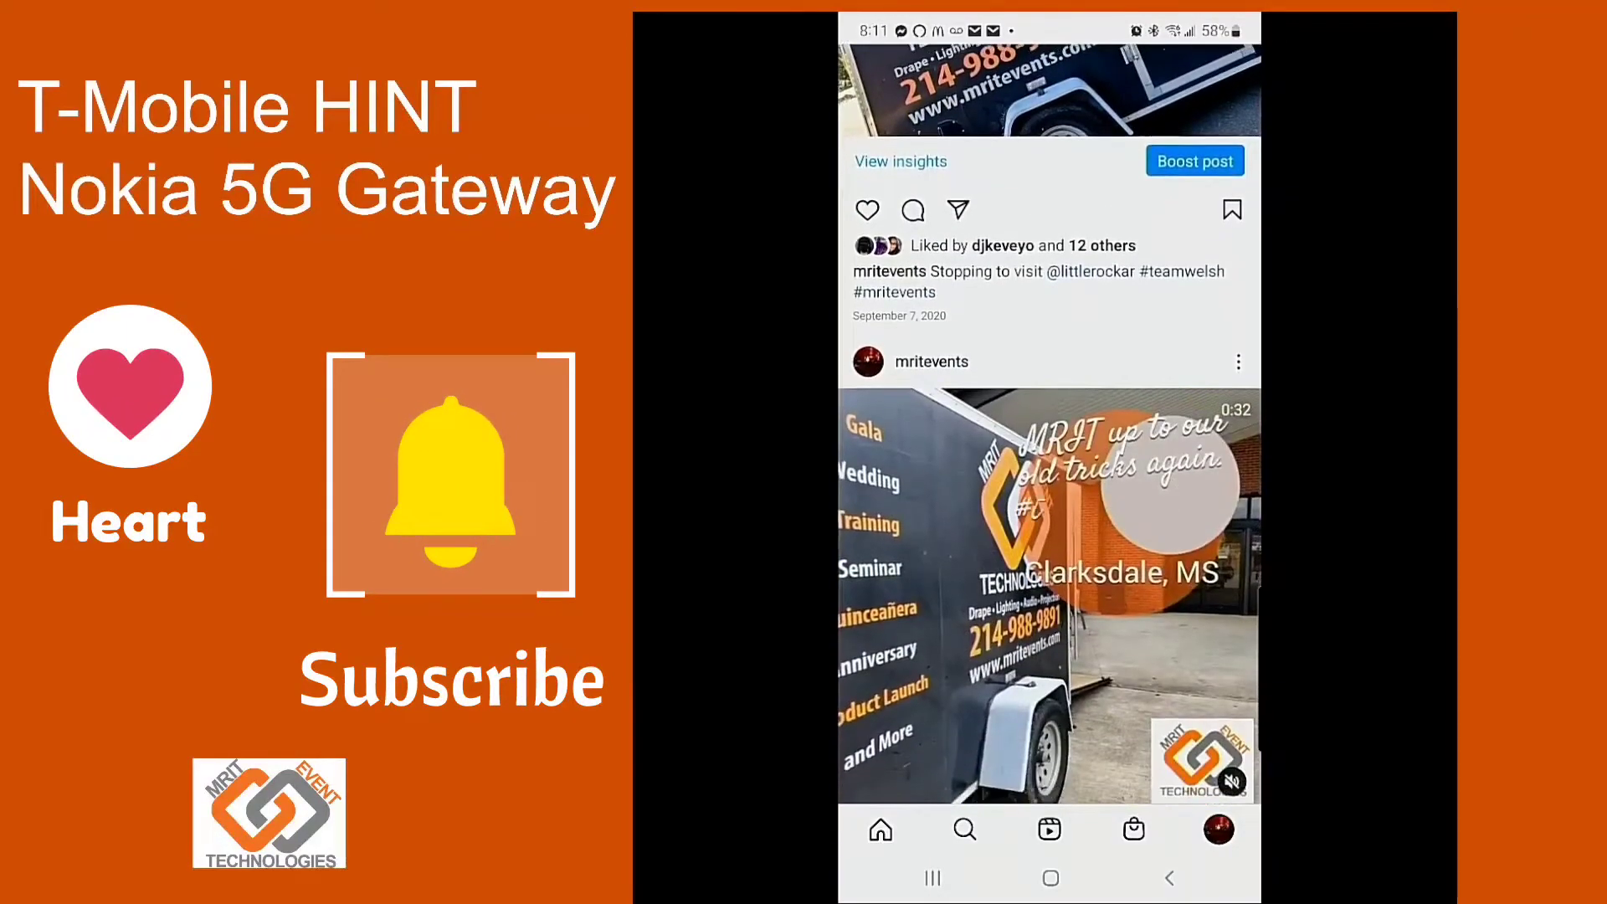
scroll(1050, 425, up, 10)
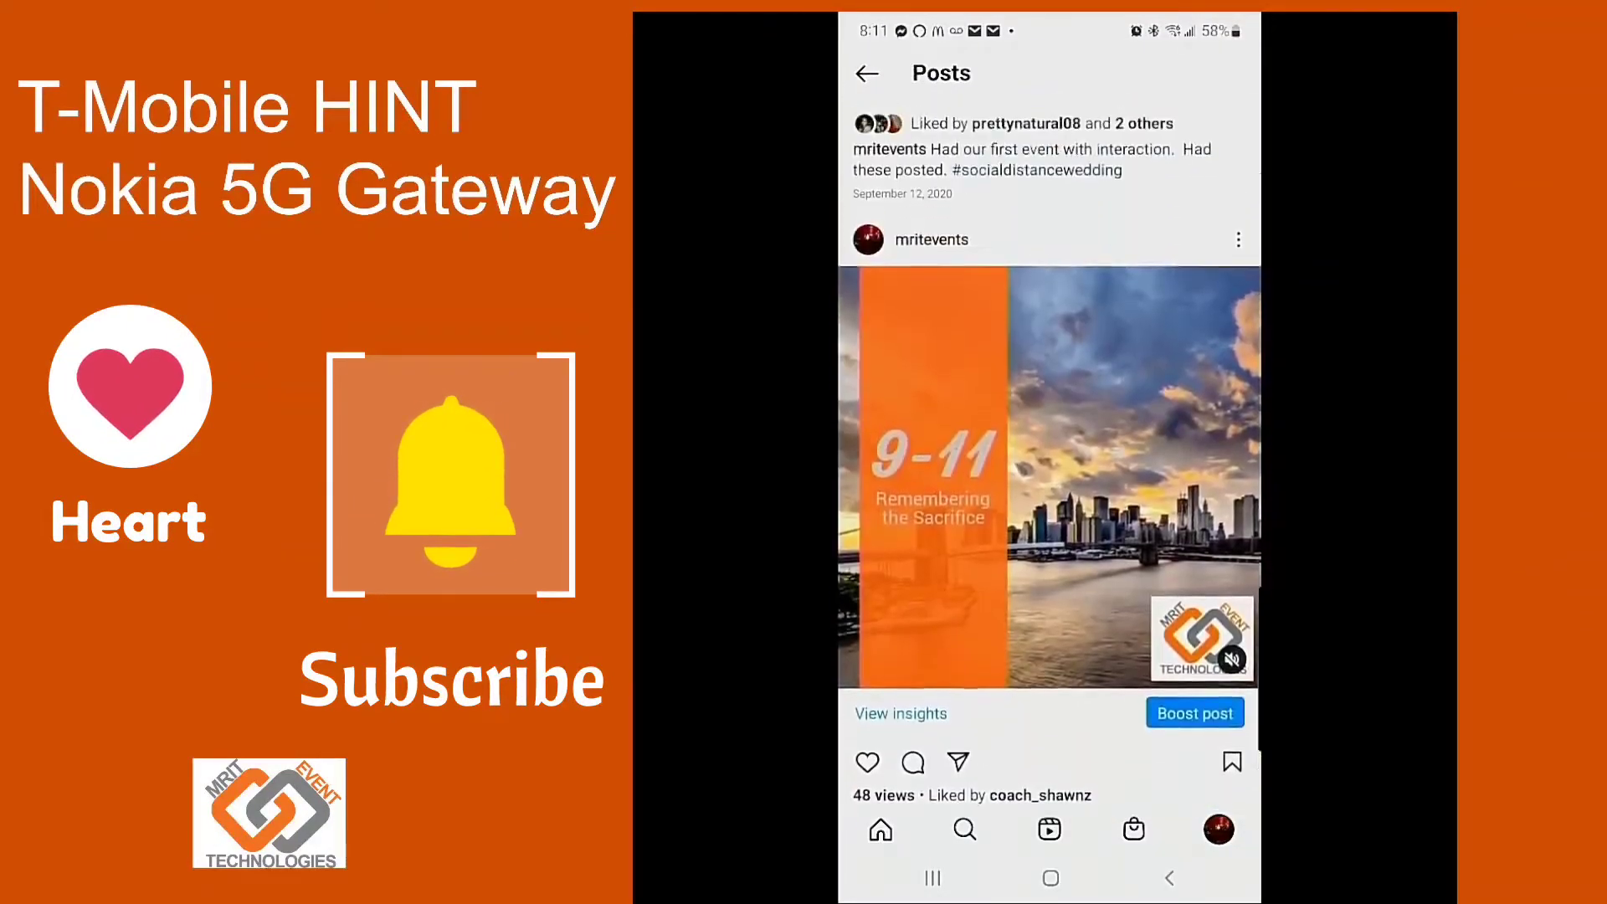
scroll(1049, 425, down, 4)
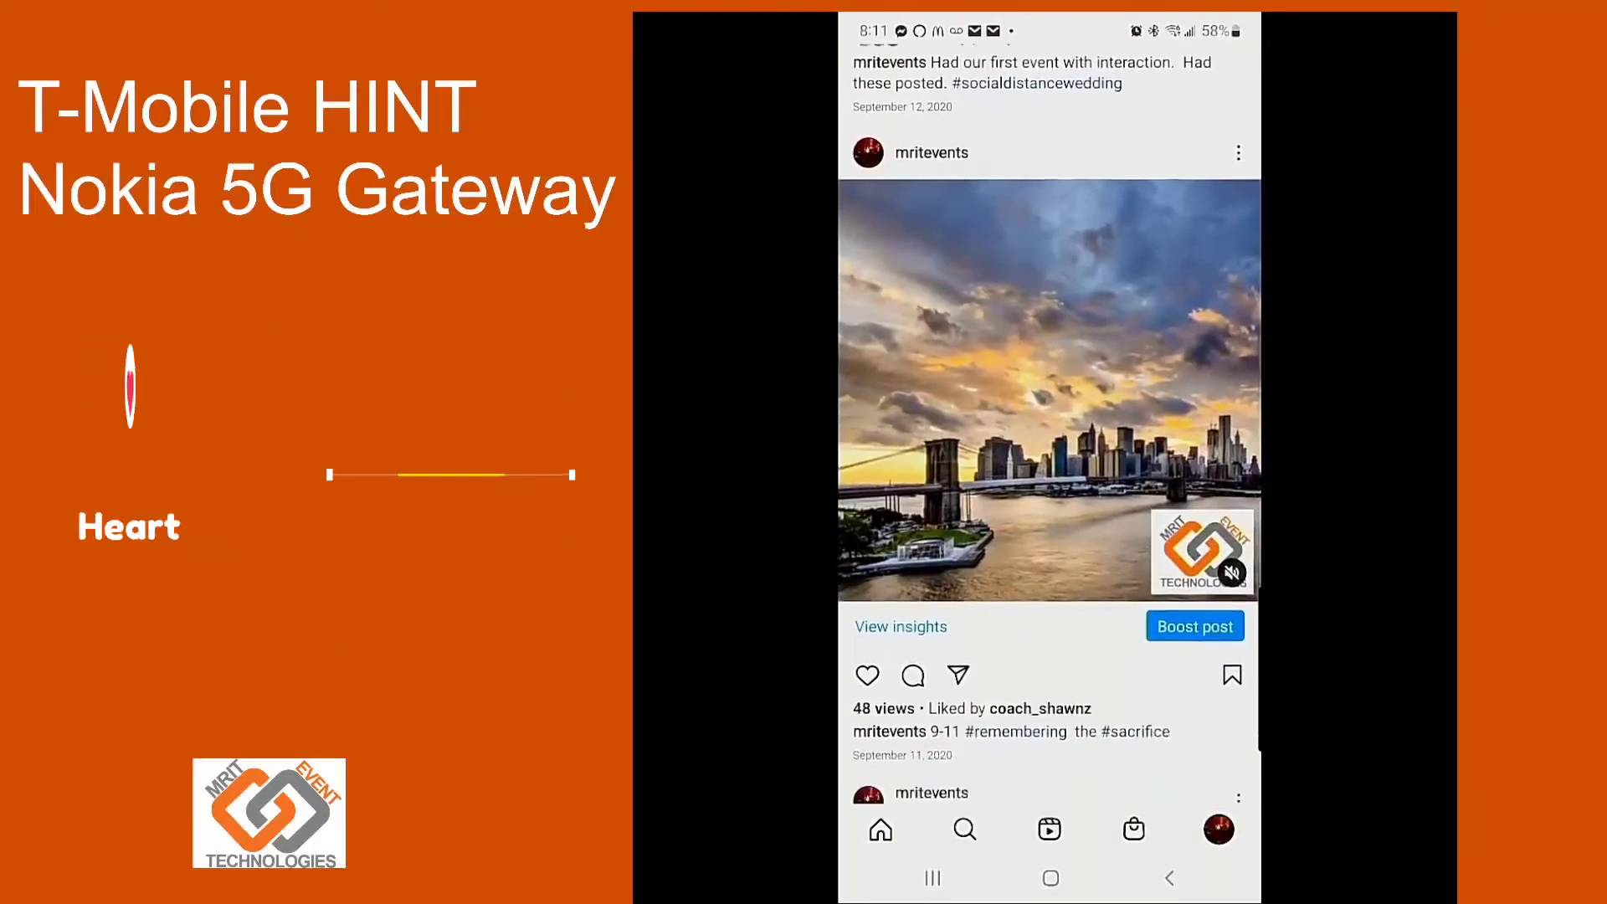
scroll(1050, 425, down, 2)
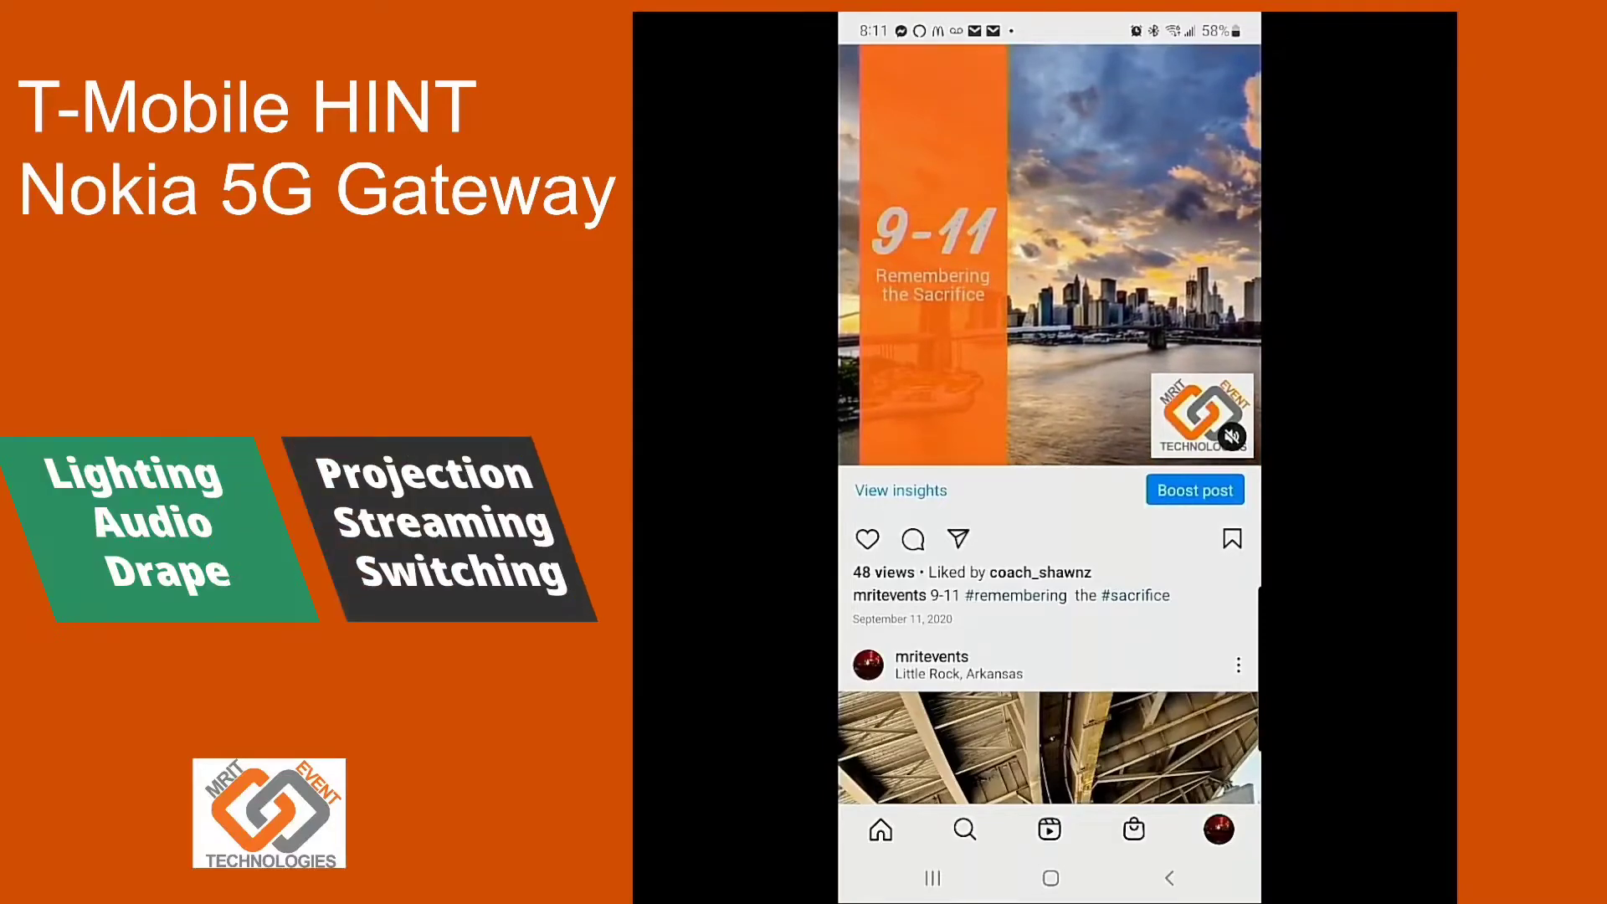
scroll(1050, 425, down, 6)
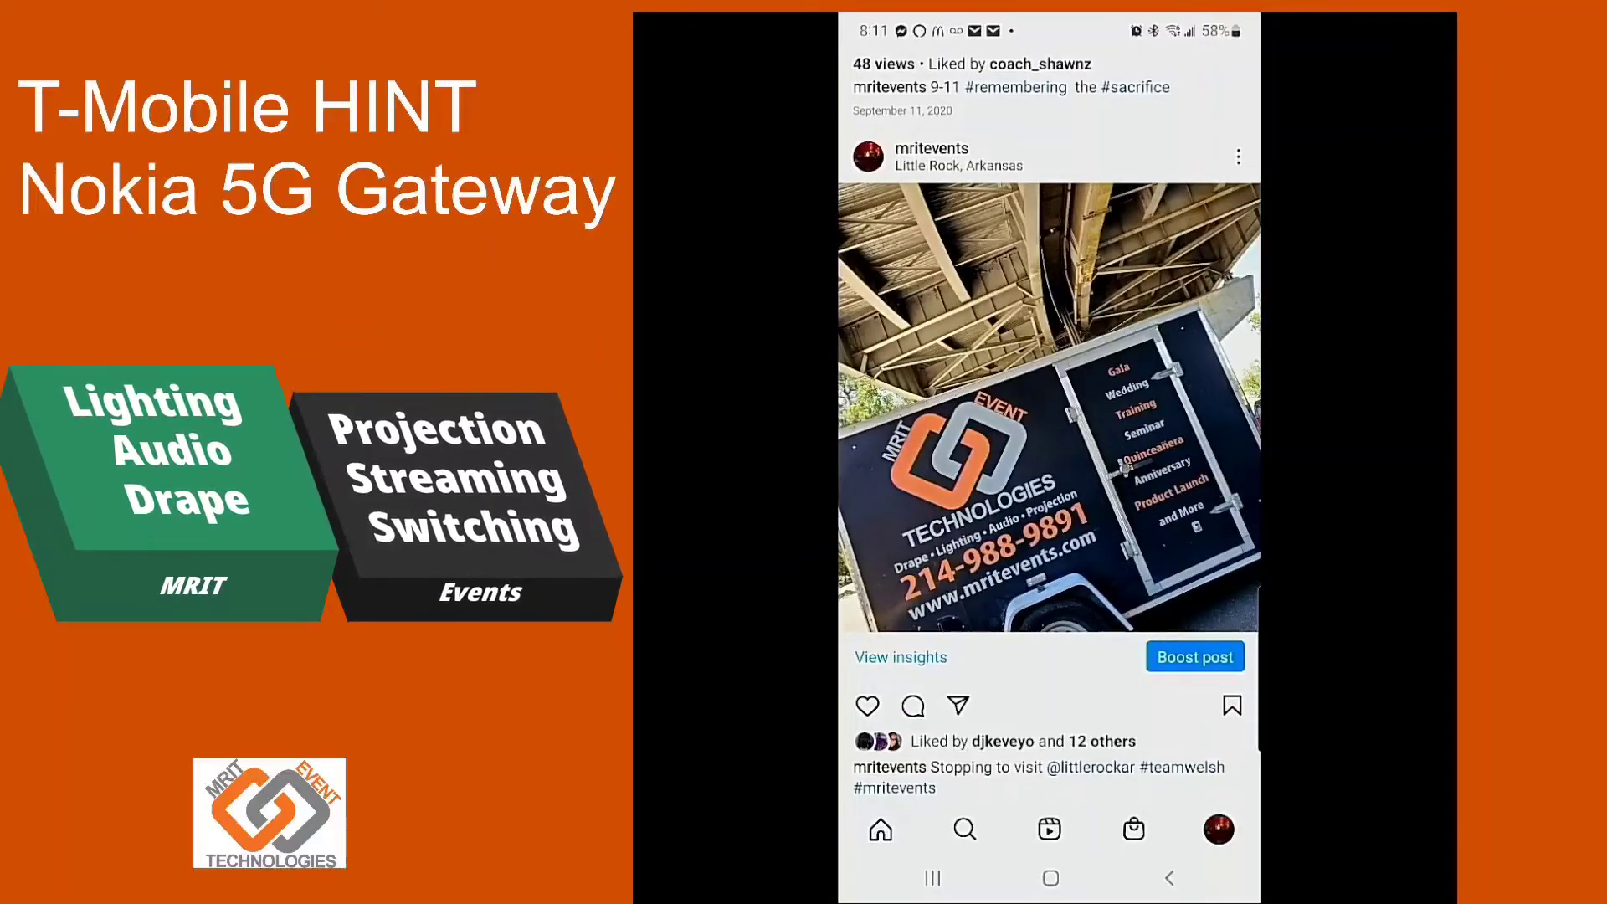
scroll(1050, 418, down, 2)
scroll(1050, 418, down, 6)
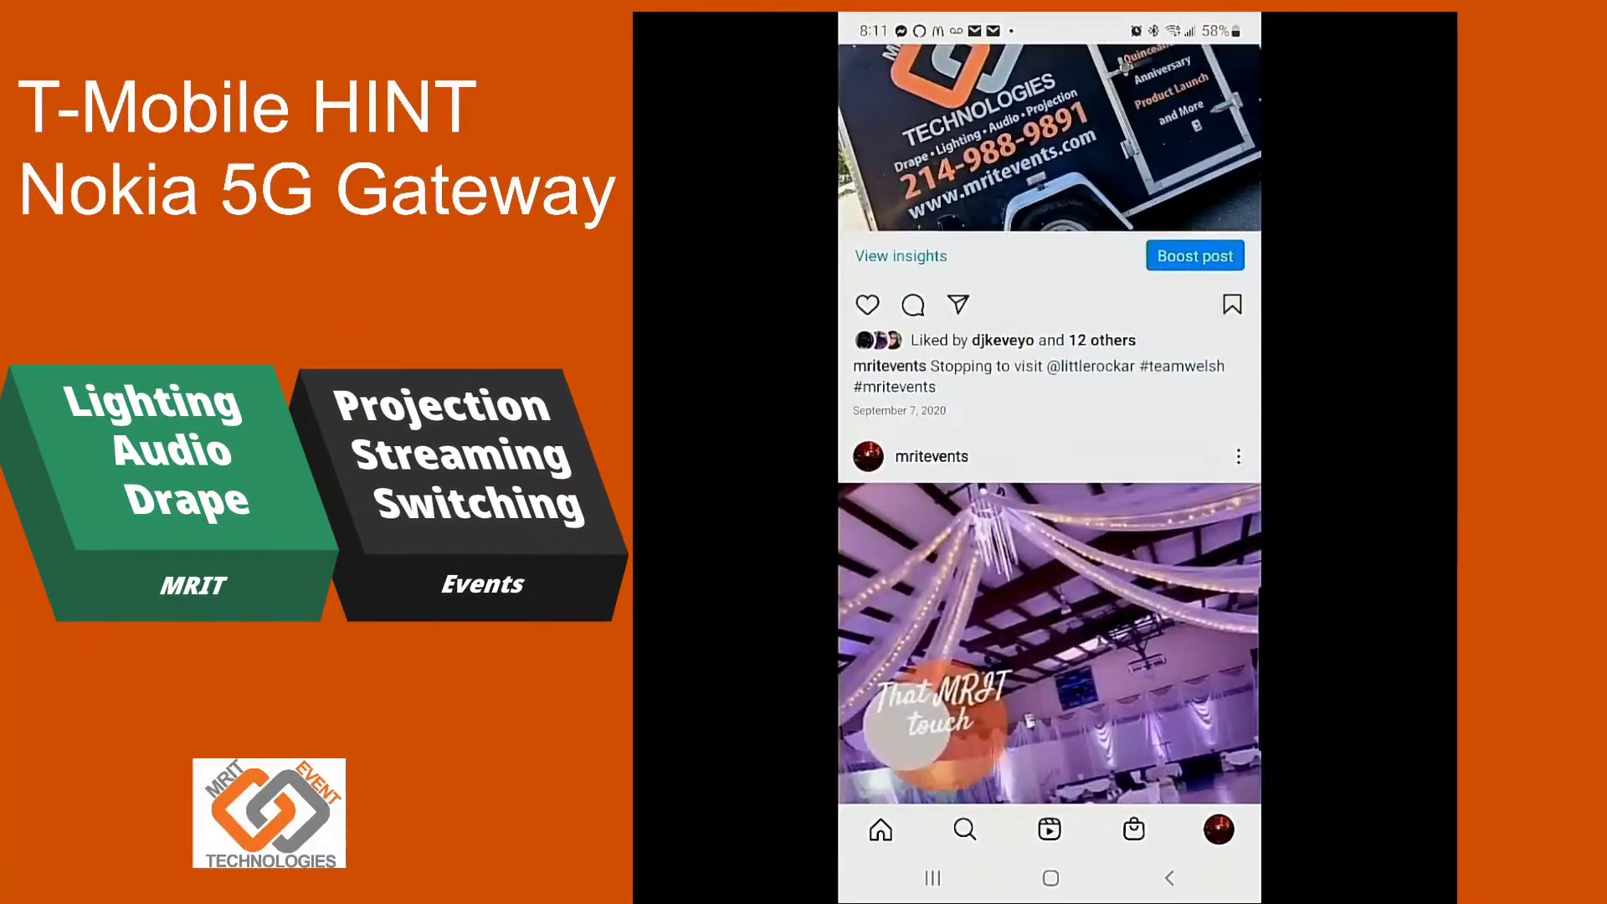
scroll(1050, 418, down, 3)
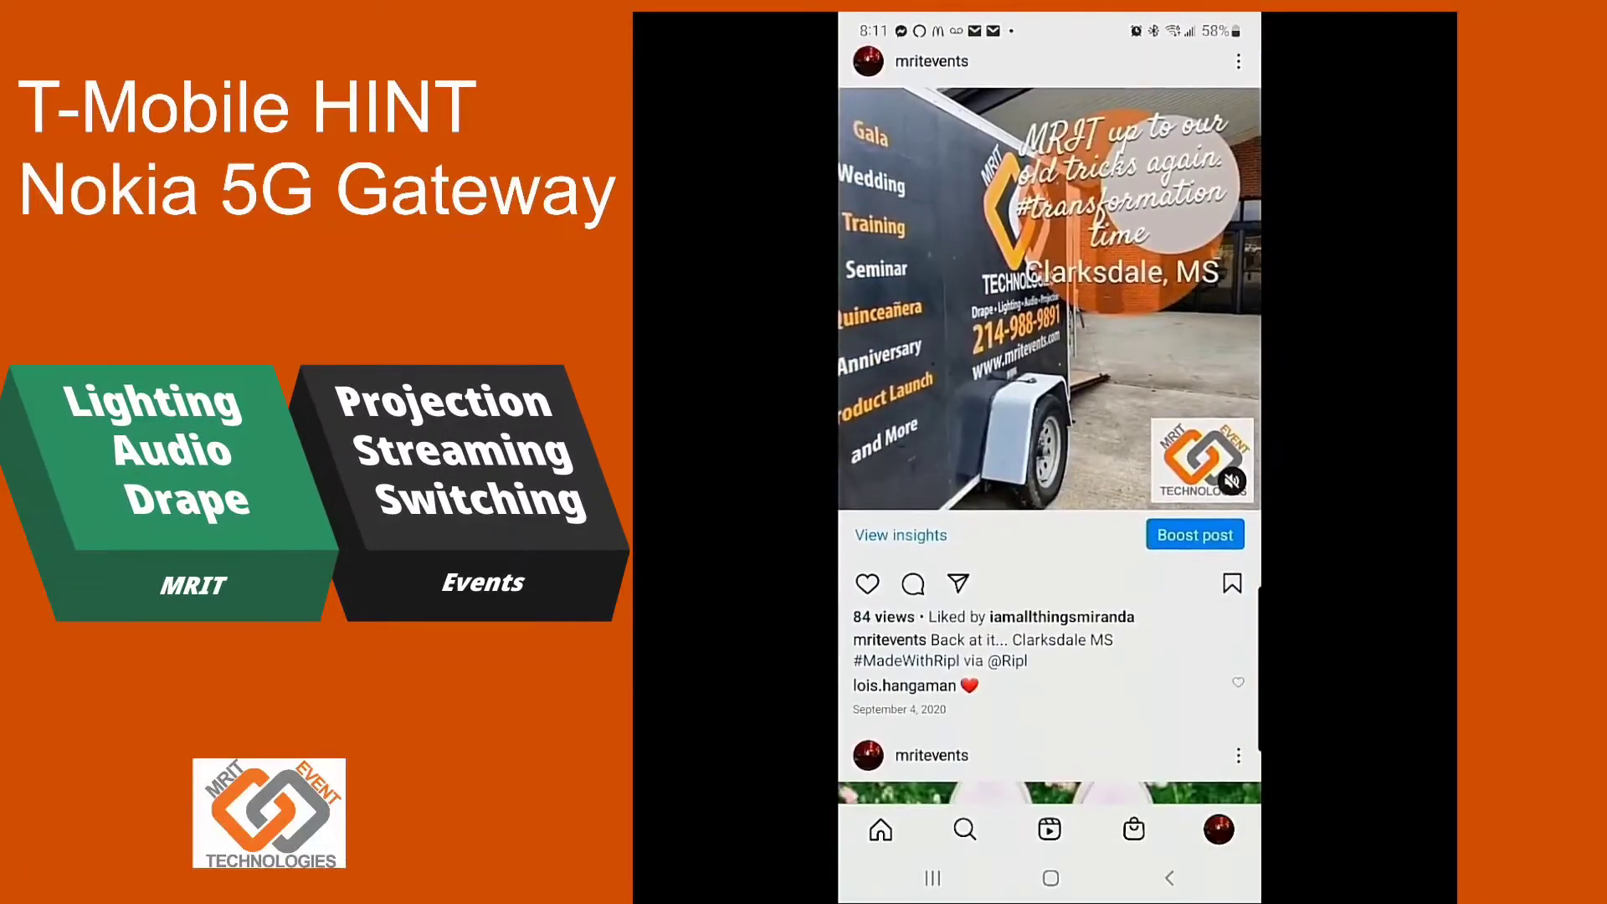
scroll(1050, 419, up, 15)
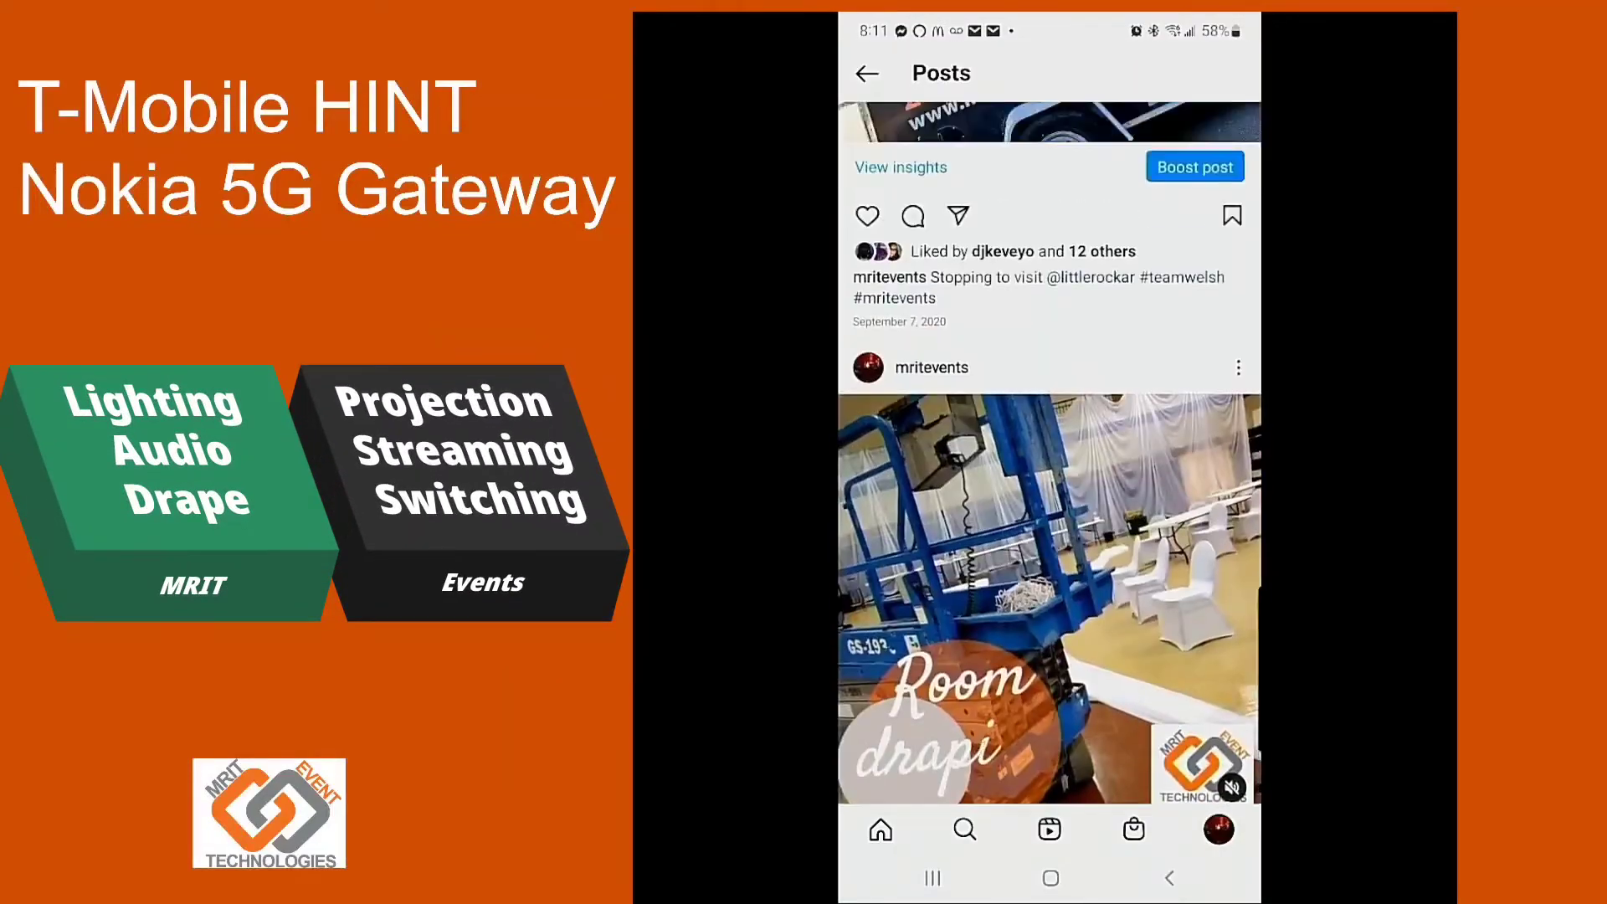
scroll(1050, 419, up, 15)
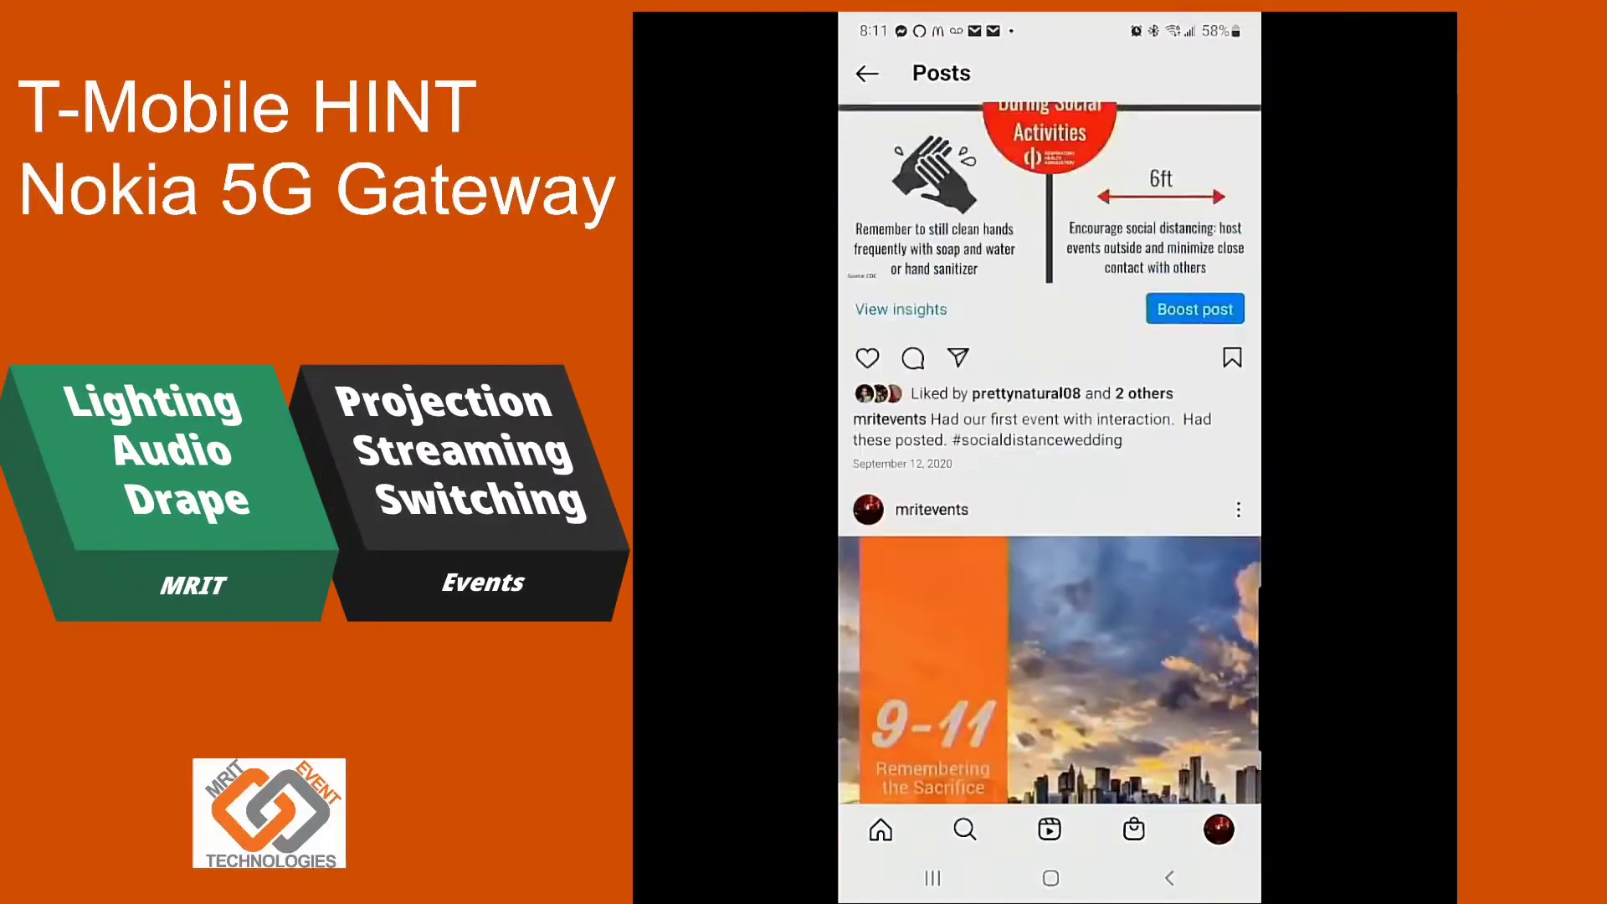
scroll(1050, 419, up, 5)
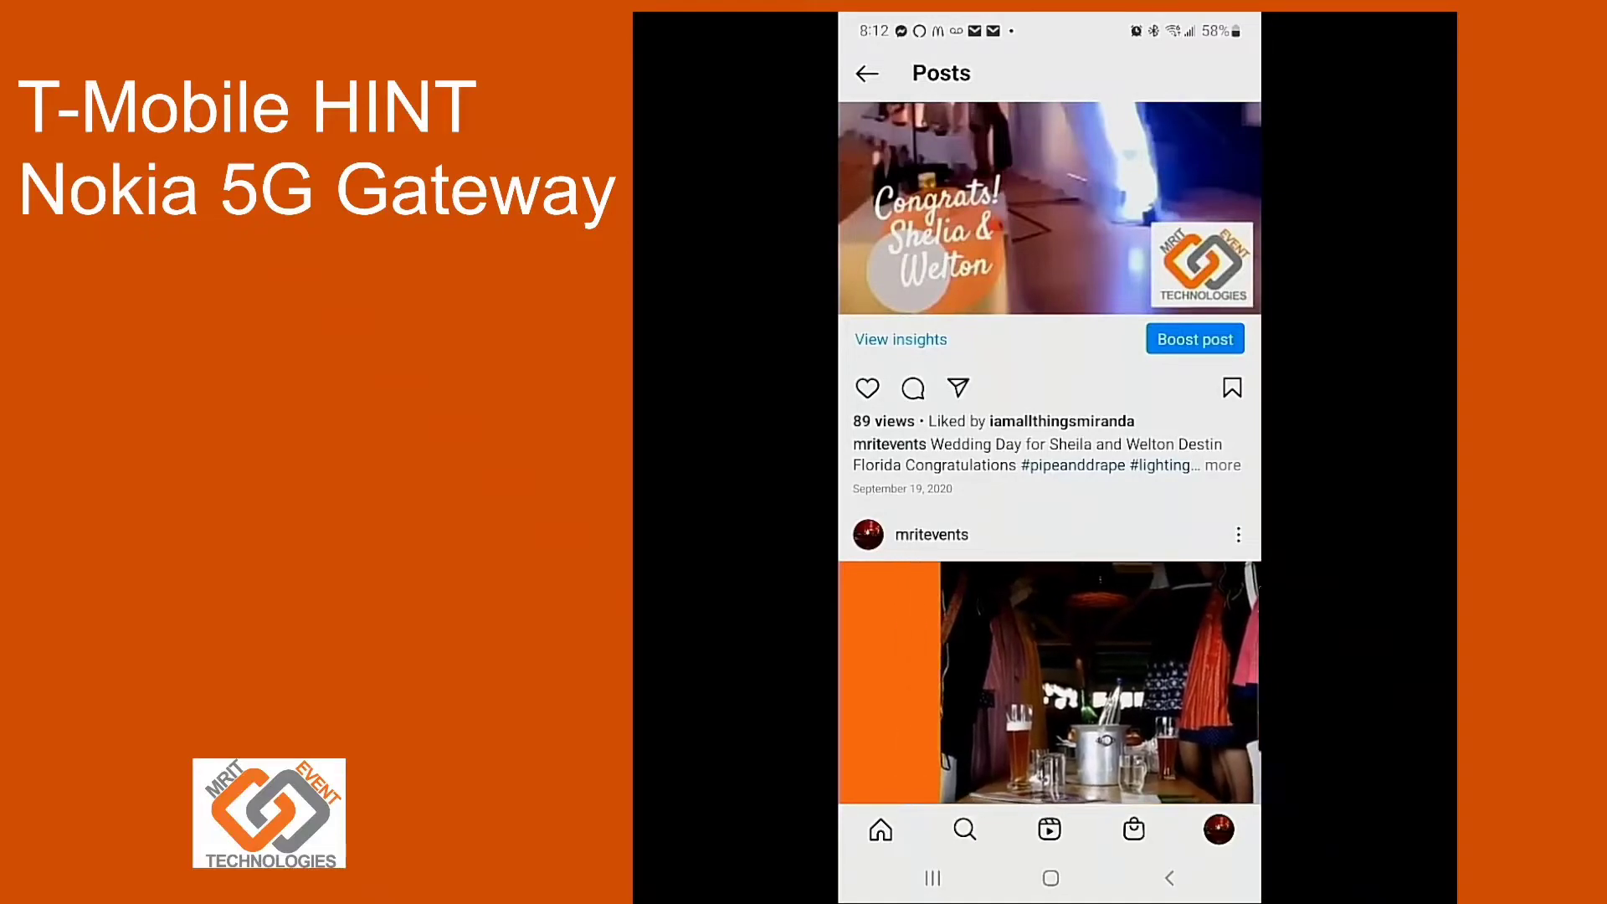
scroll(1049, 335, up, 3)
scroll(1050, 419, up, 5)
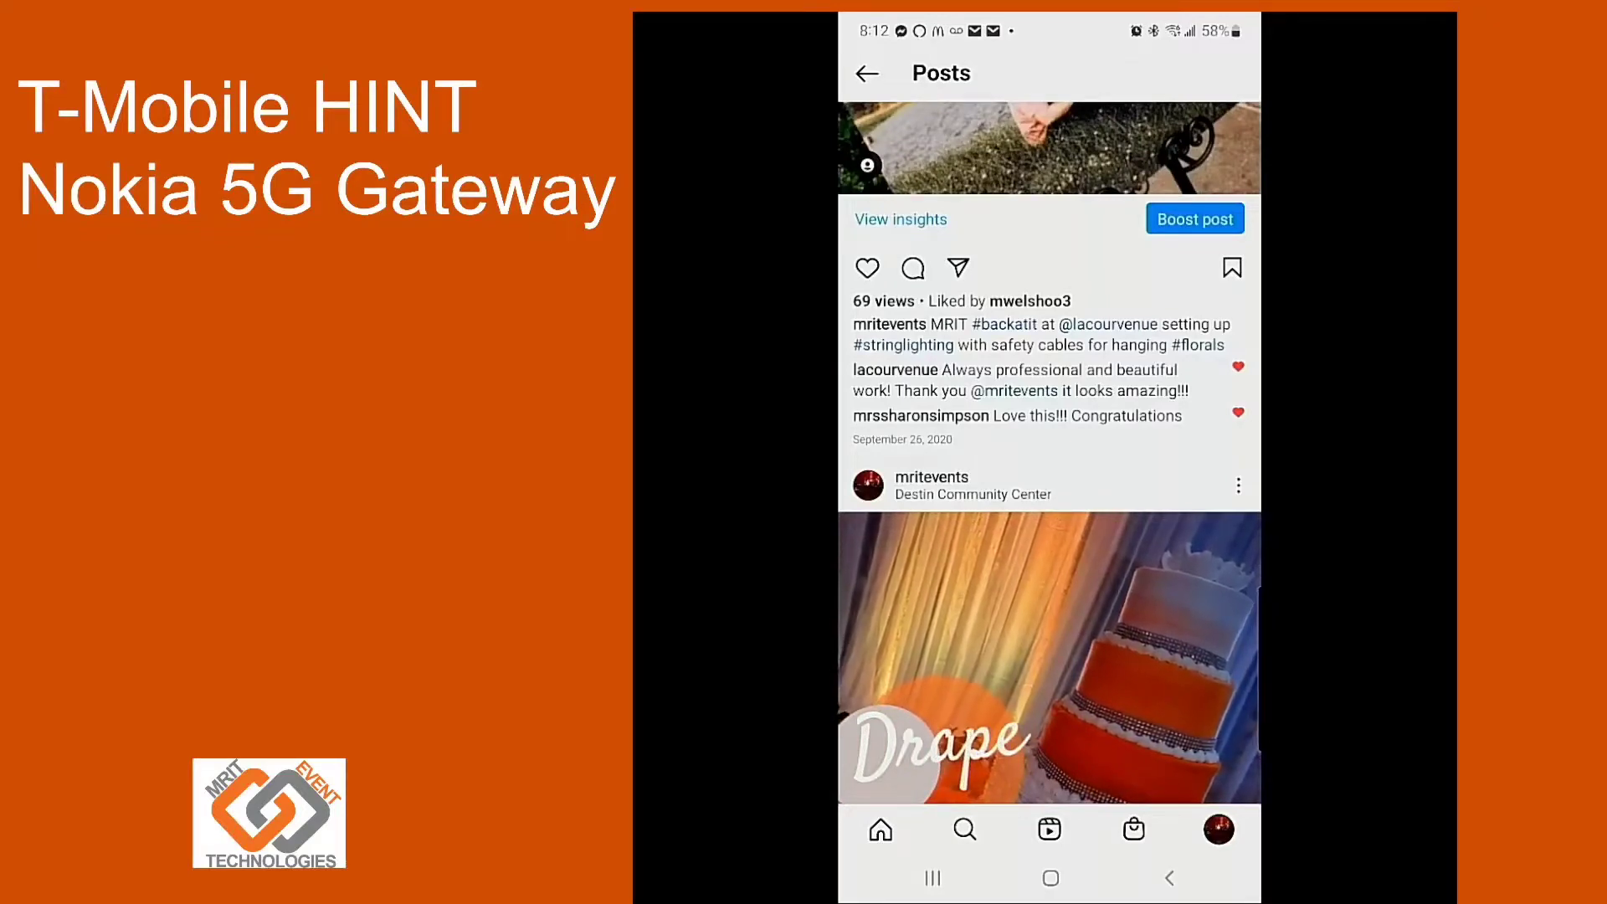
Step: Check connection status and quality in the T-Mobile Internet app, then return to recent apps
click(932, 878)
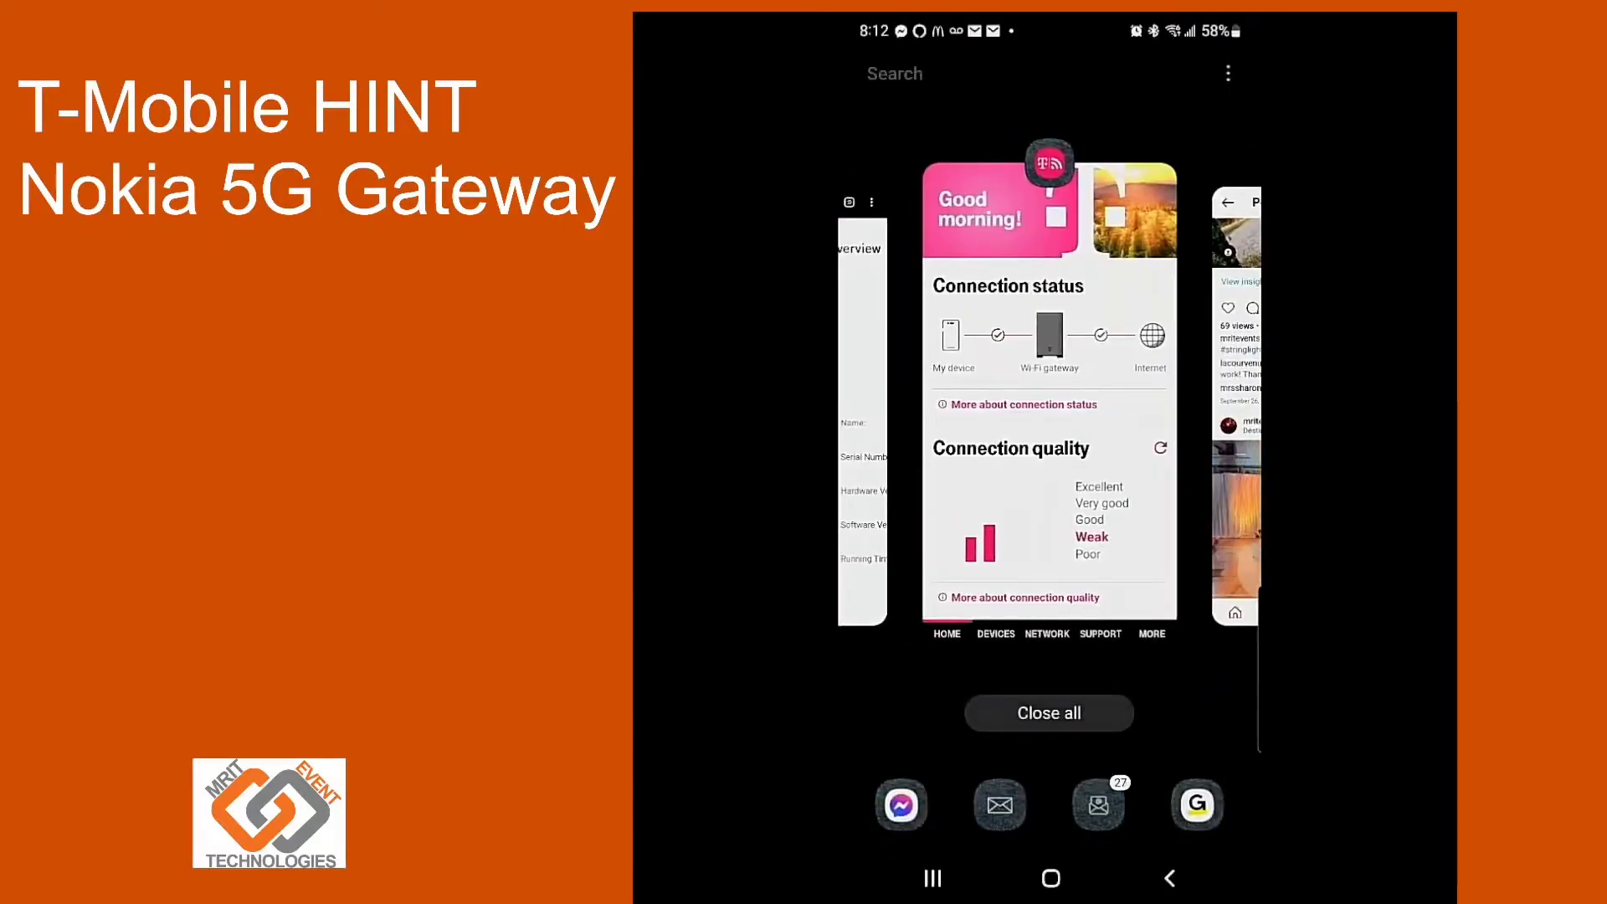
click(1049, 377)
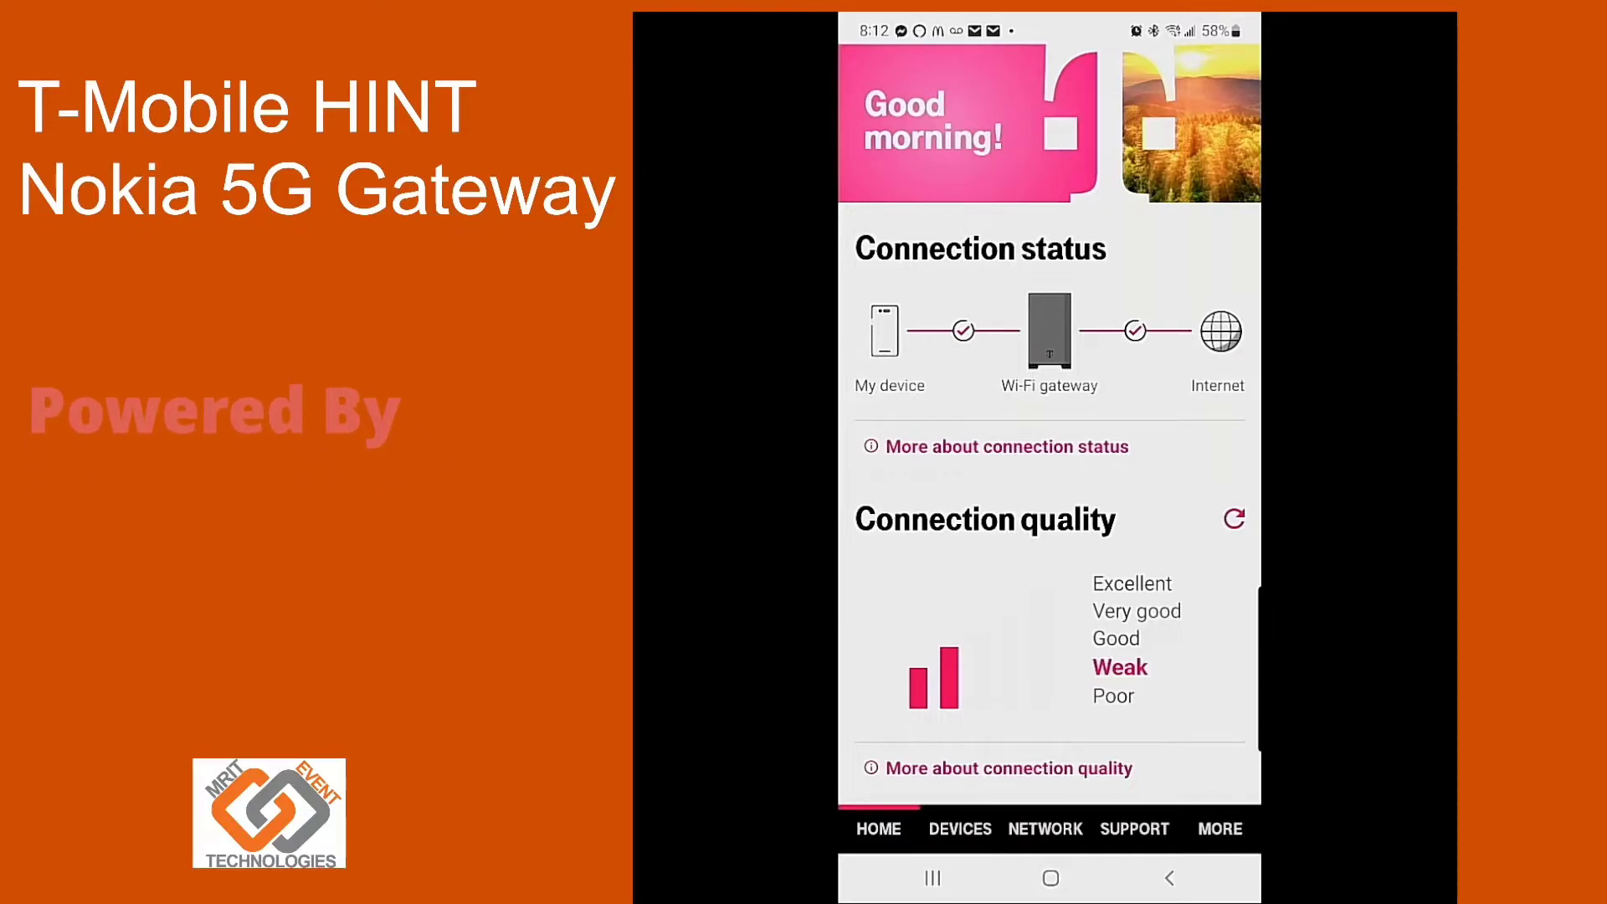
click(932, 877)
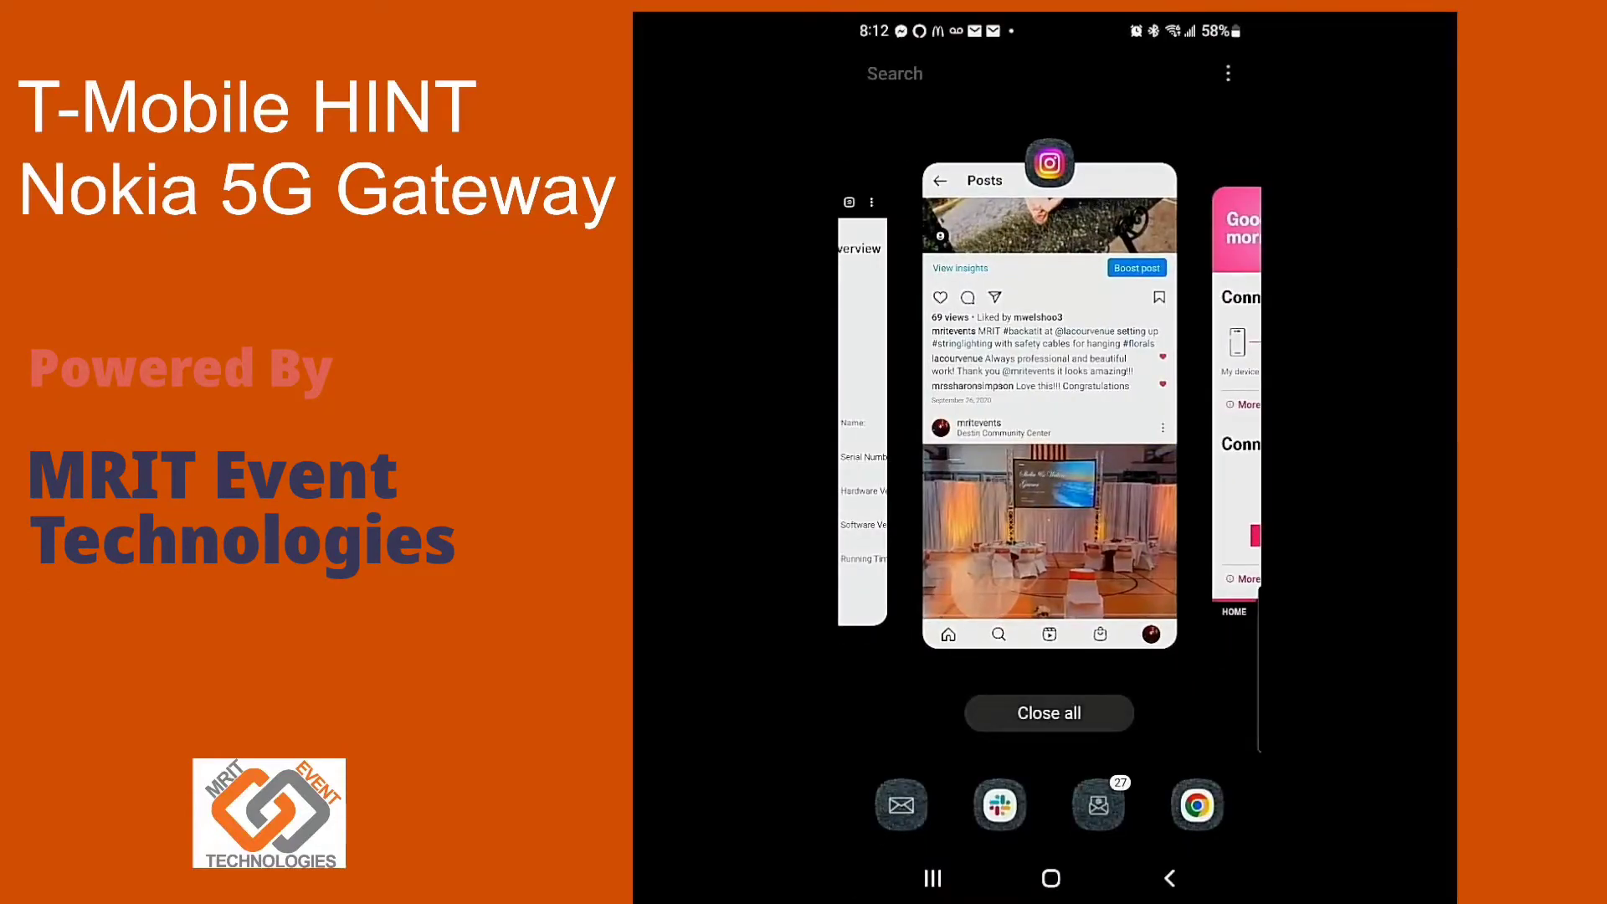
Step: Read the Gateway Information on Chrome's 192.168.12.1 Overview page, then return to recent apps
drag(963, 418, 1214, 419)
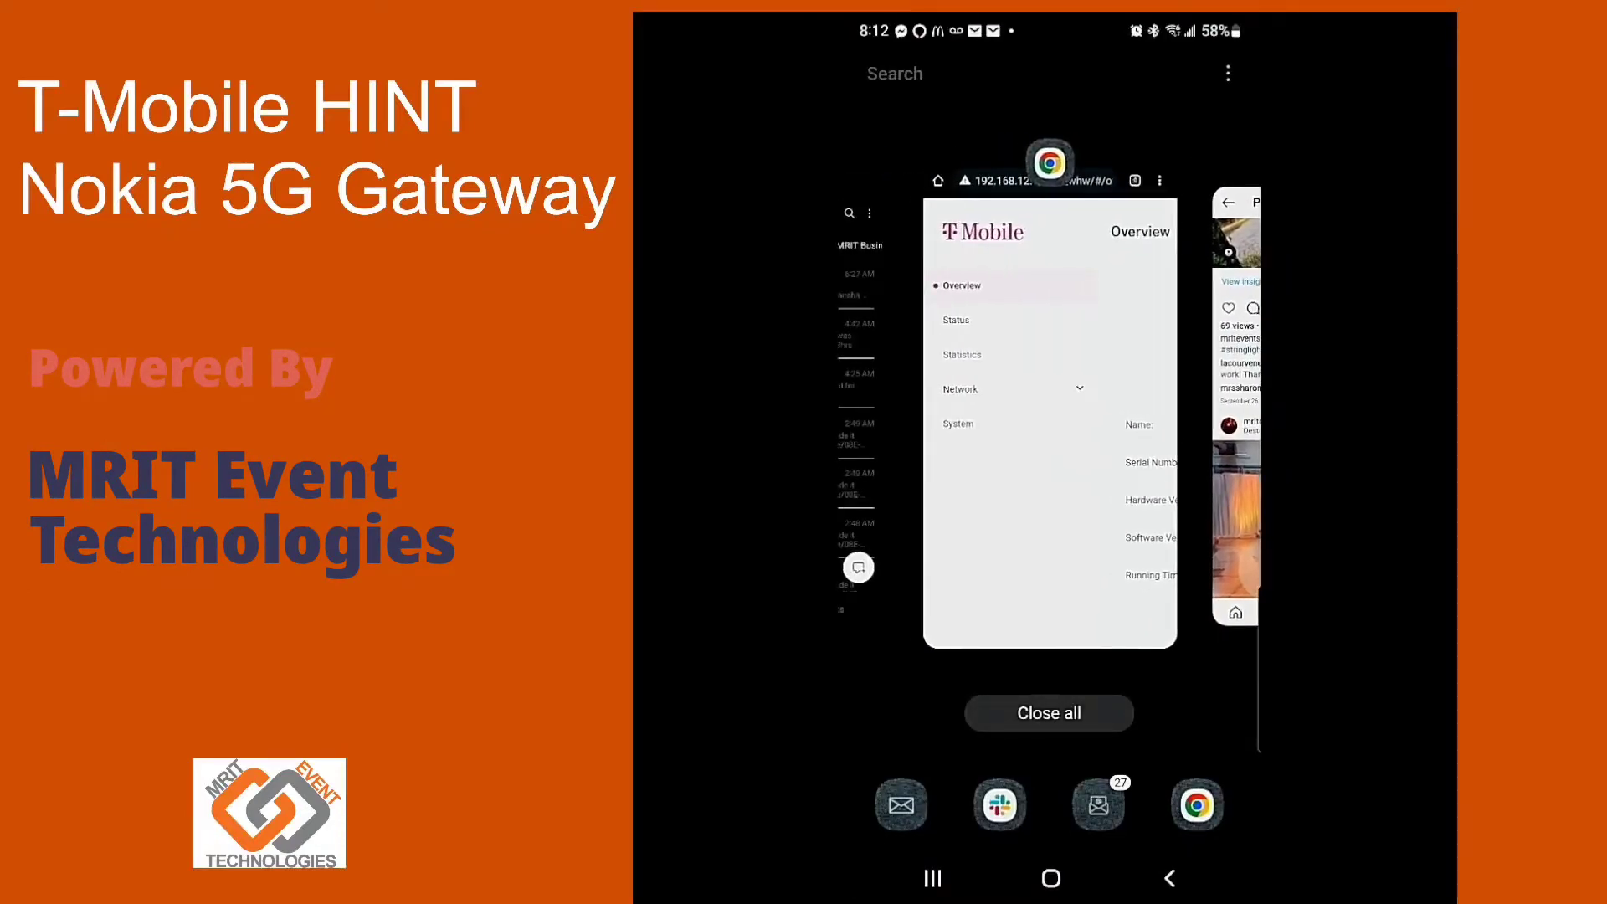
click(1050, 418)
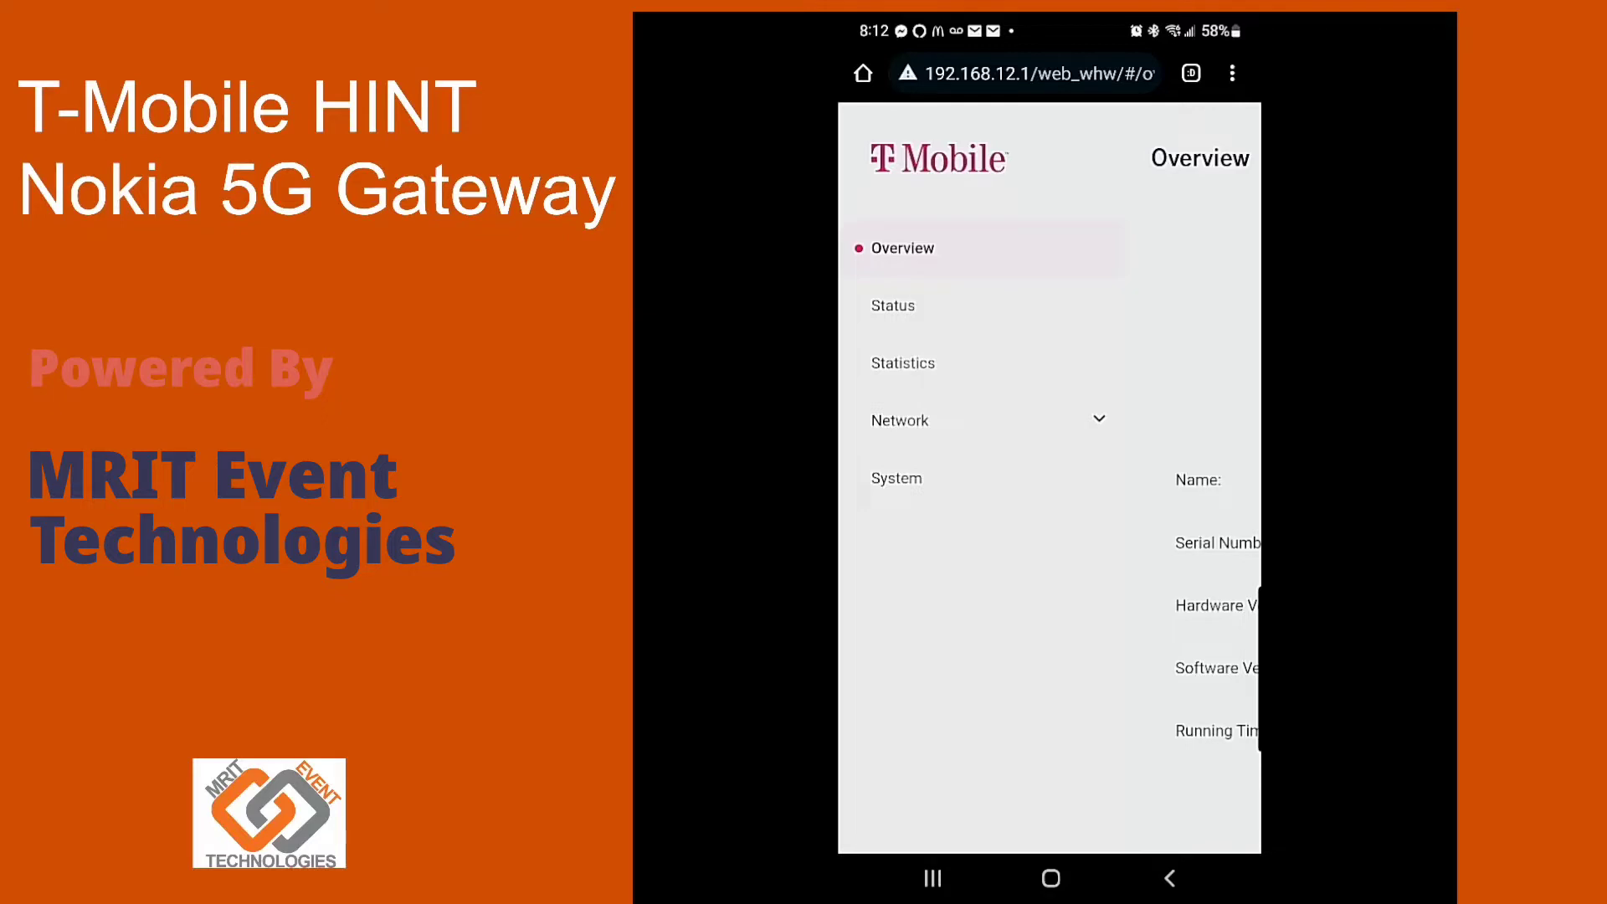
scroll(1188, 502, right, 2)
scroll(1050, 502, right, 3)
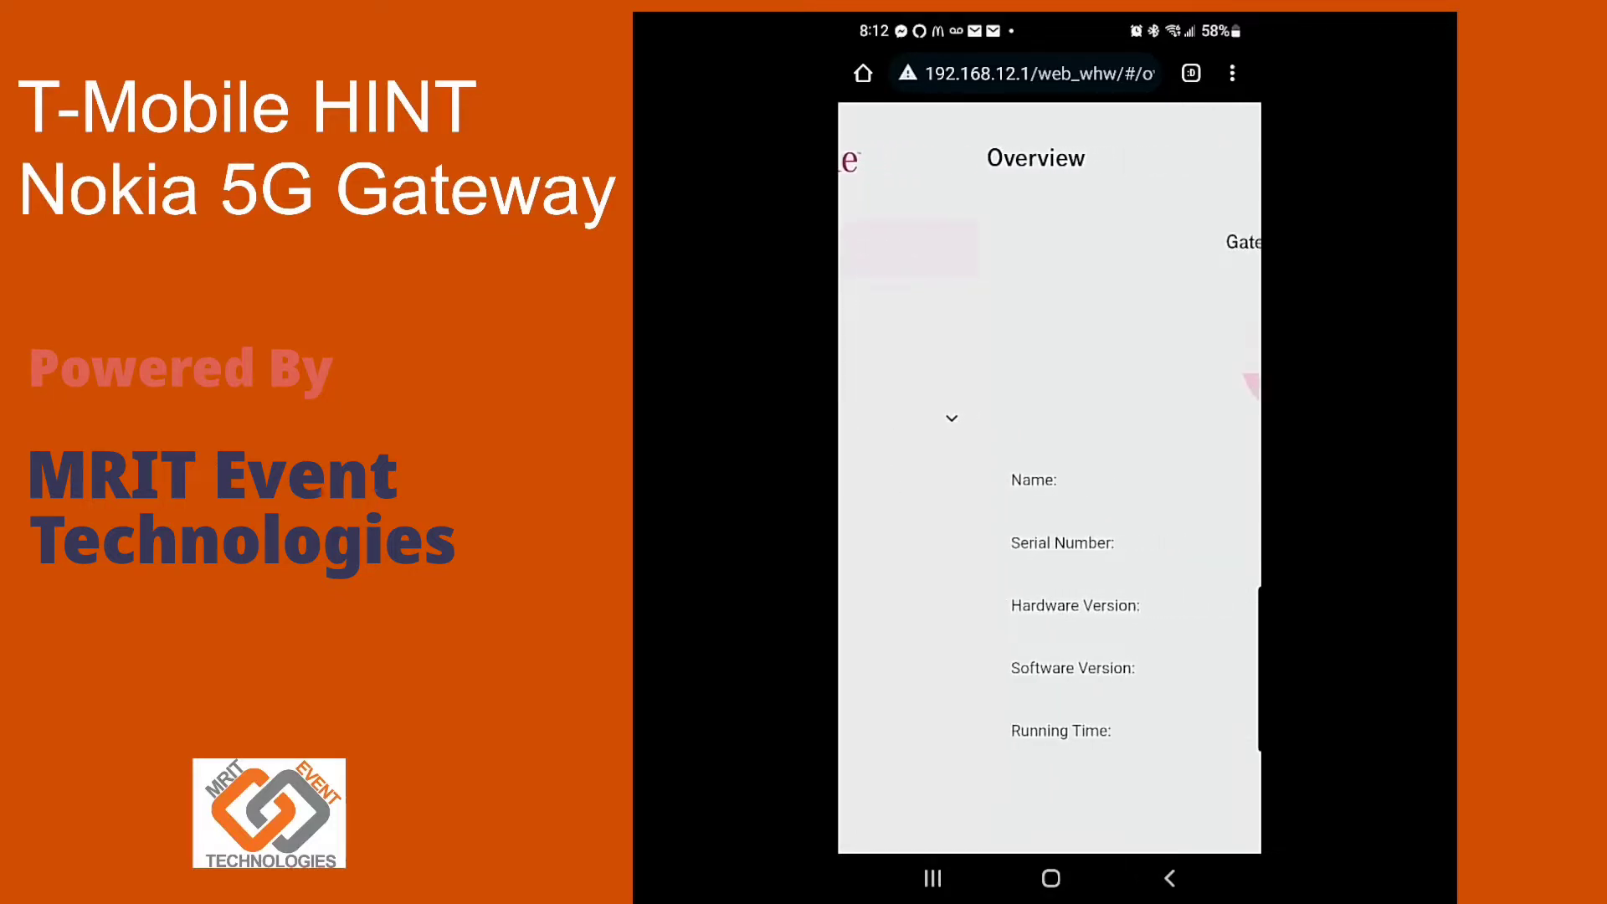
scroll(1049, 503, right, 5)
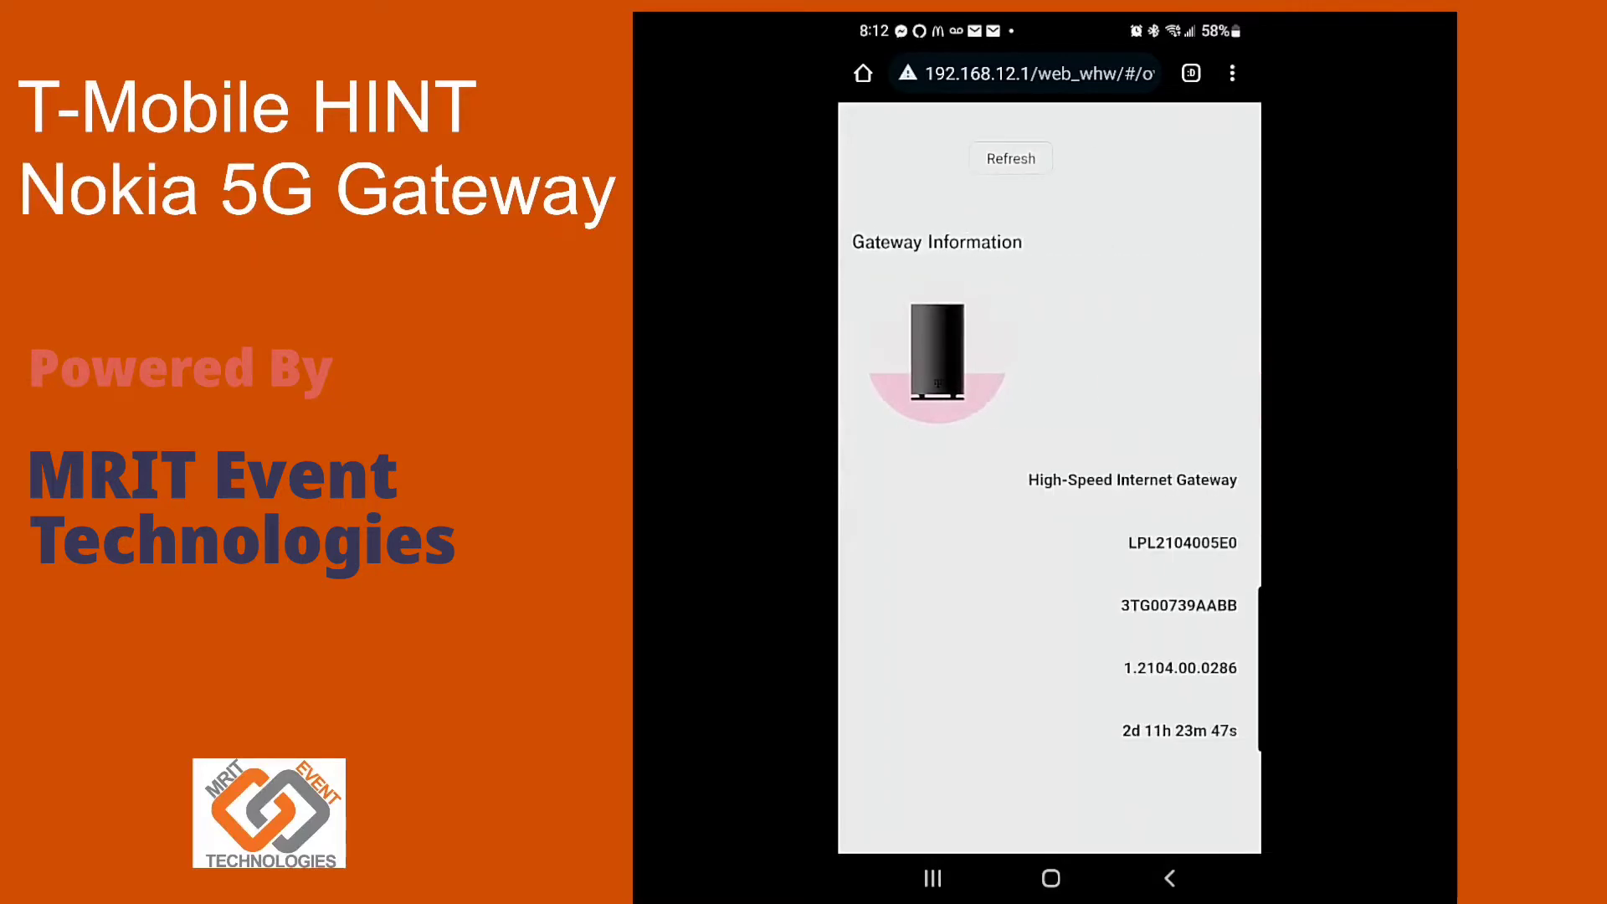
scroll(1050, 502, left, 8)
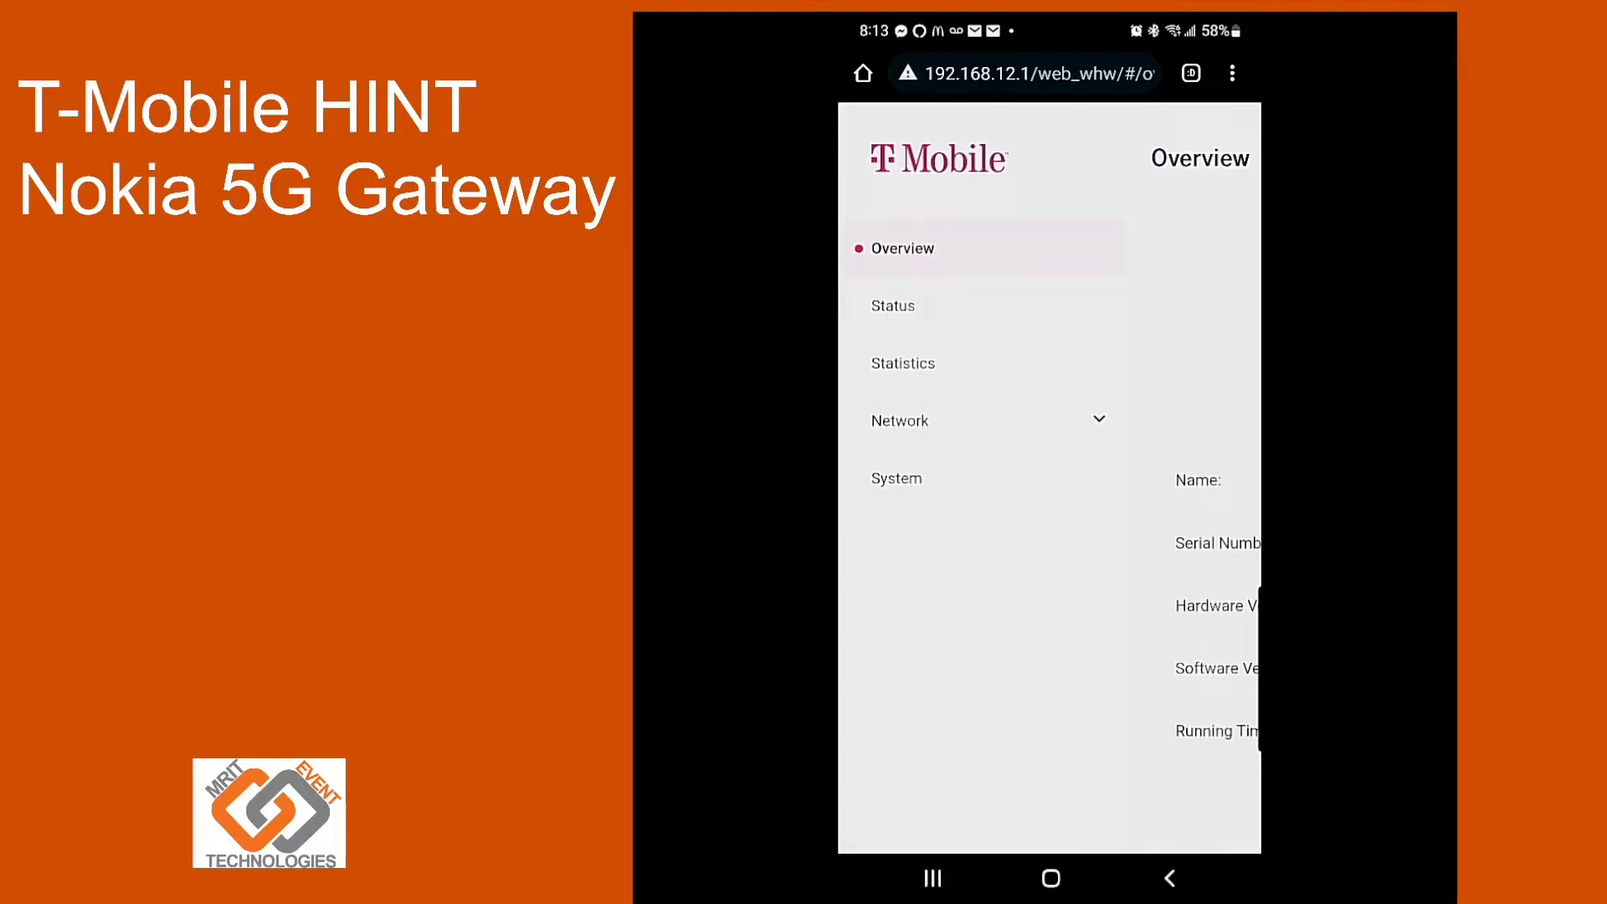
click(933, 878)
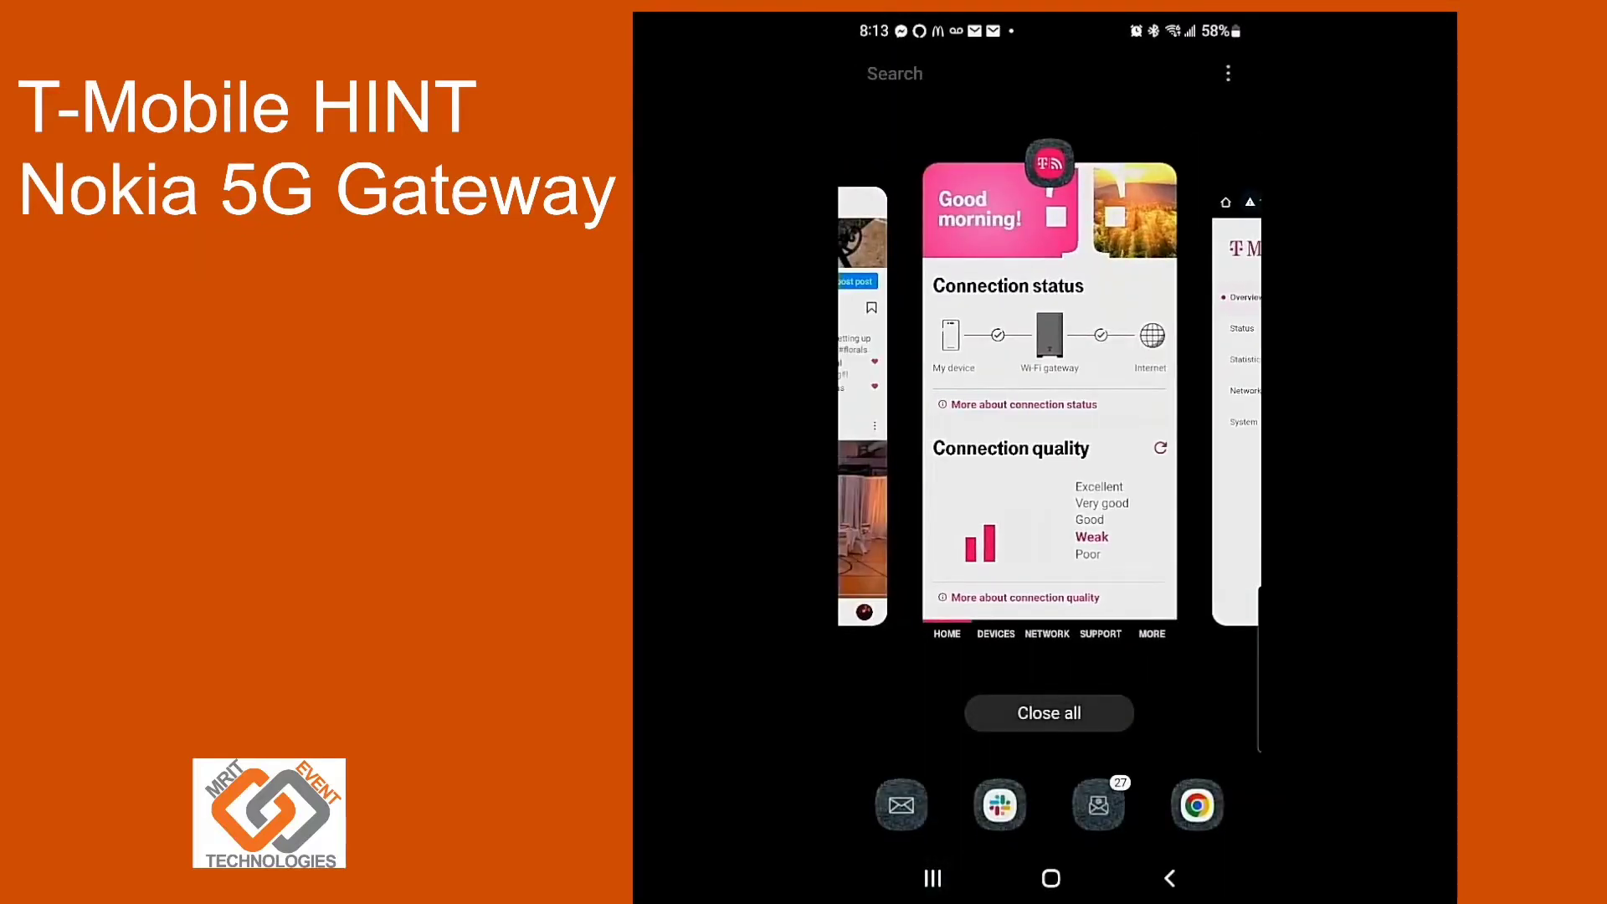
Step: Reopen the T-Mobile Internet app from its recent-apps card
click(1049, 393)
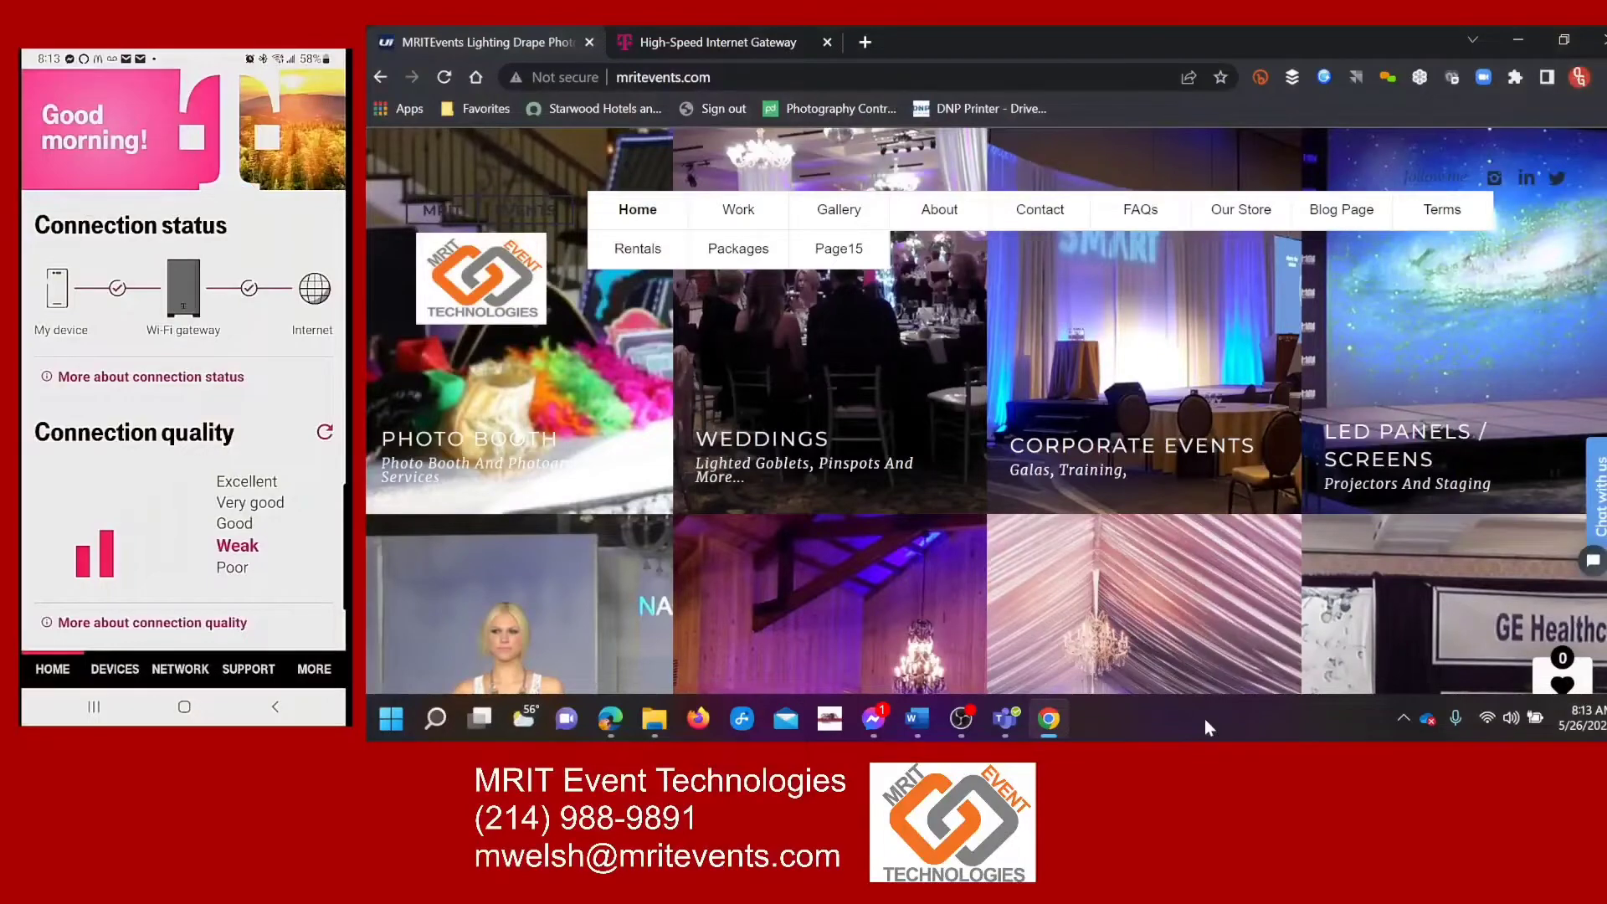
Step: Reload 192.168.12.1 in the High-Speed Internet Gateway tab using the address autocomplete
click(697, 46)
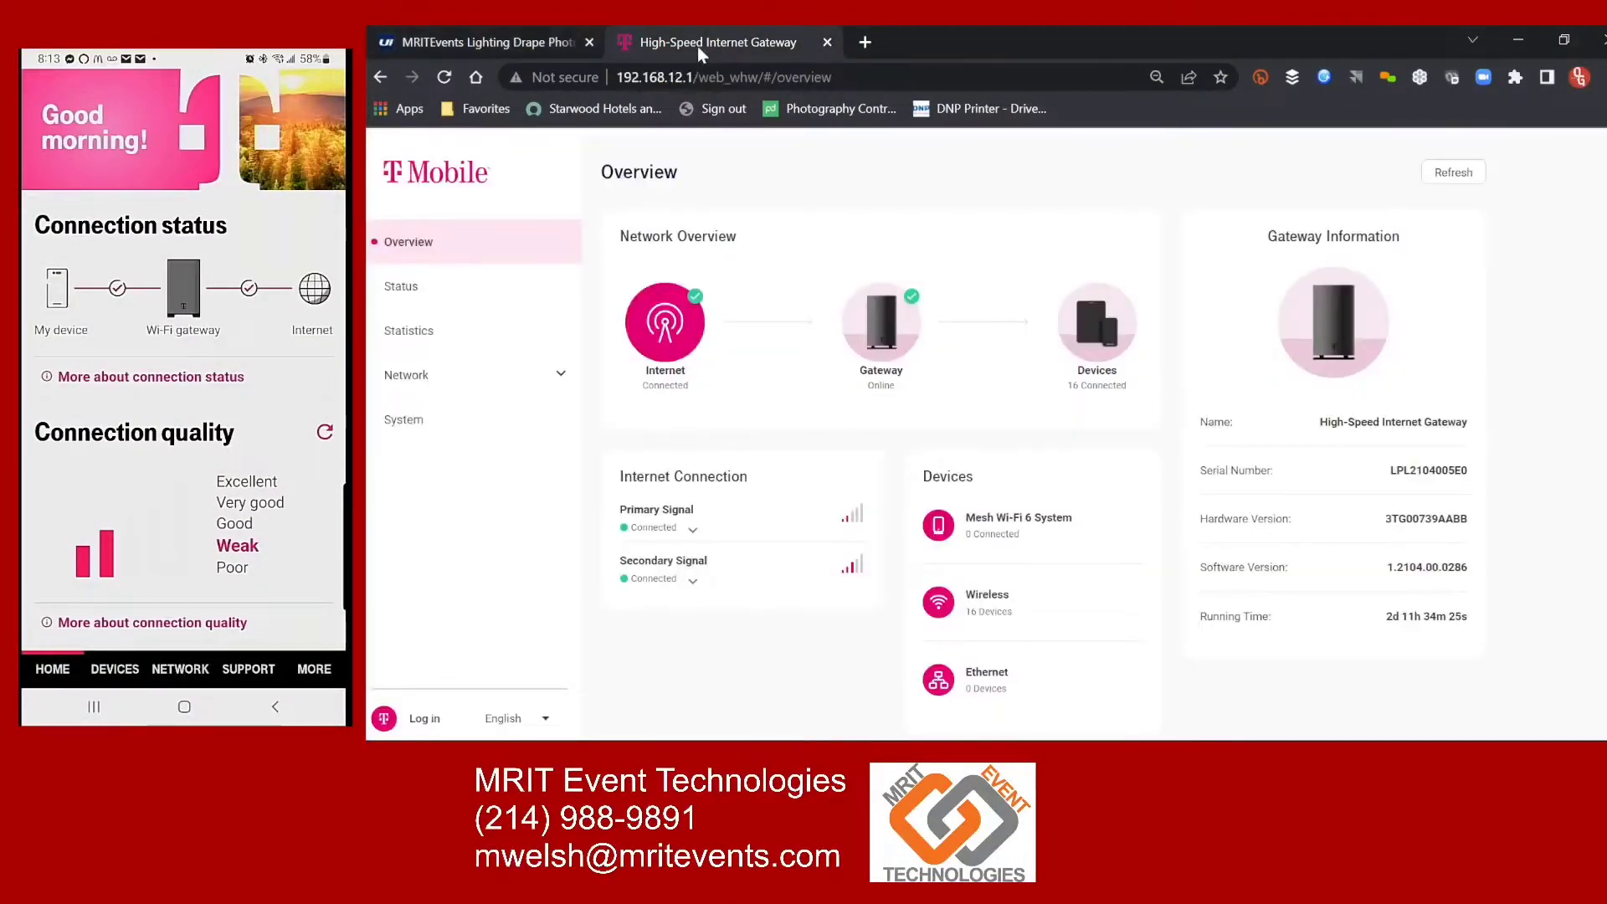
click(653, 82)
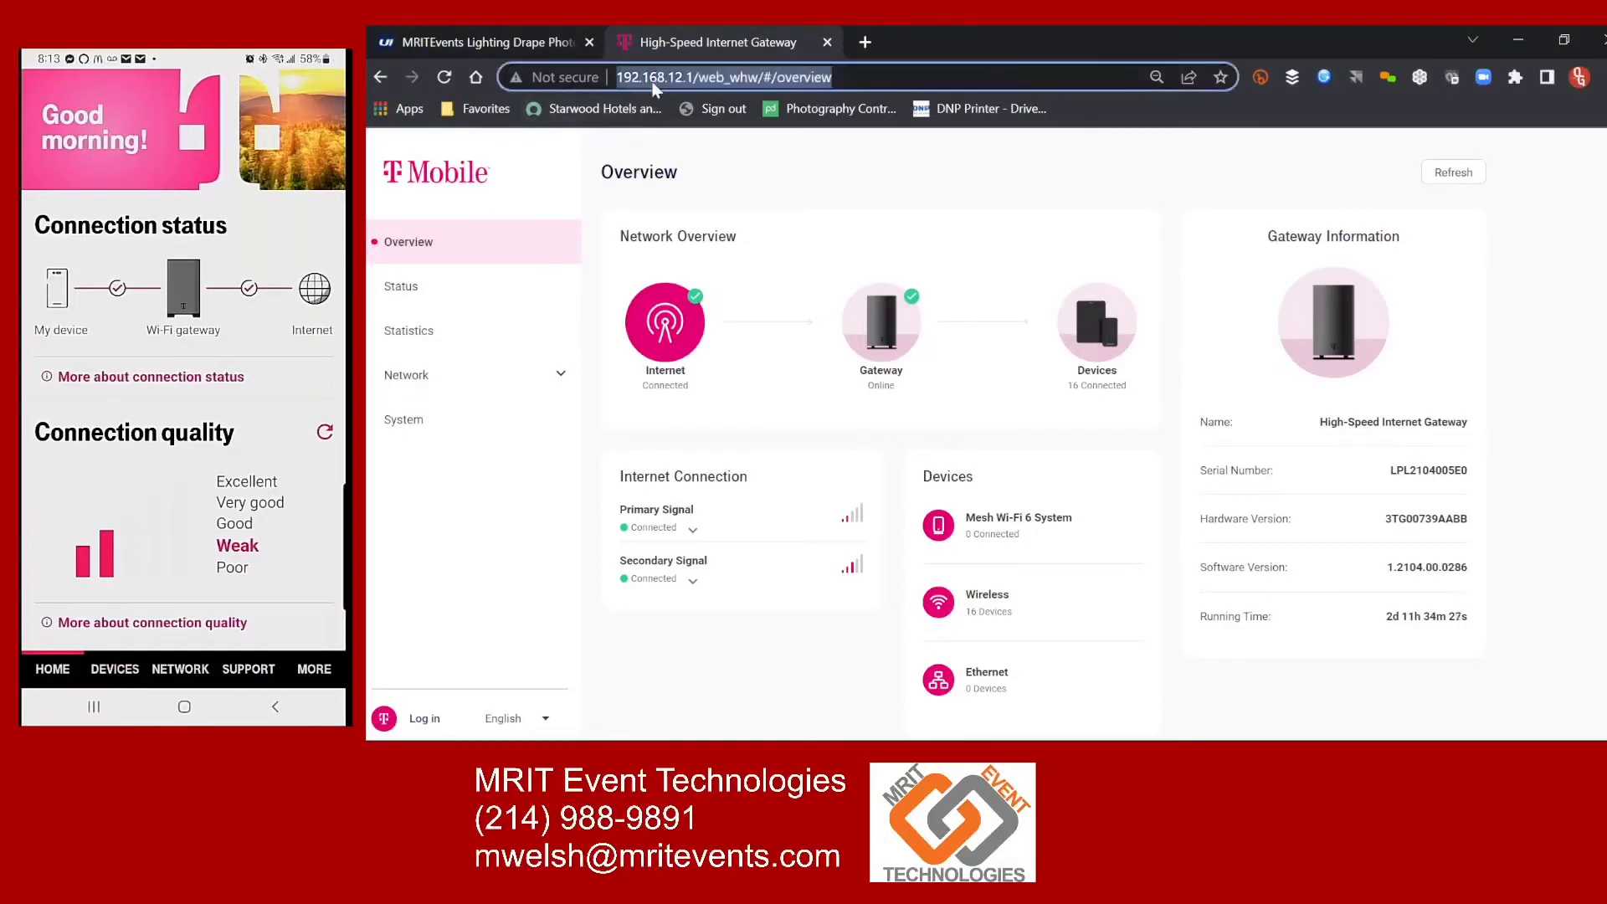
text(192)
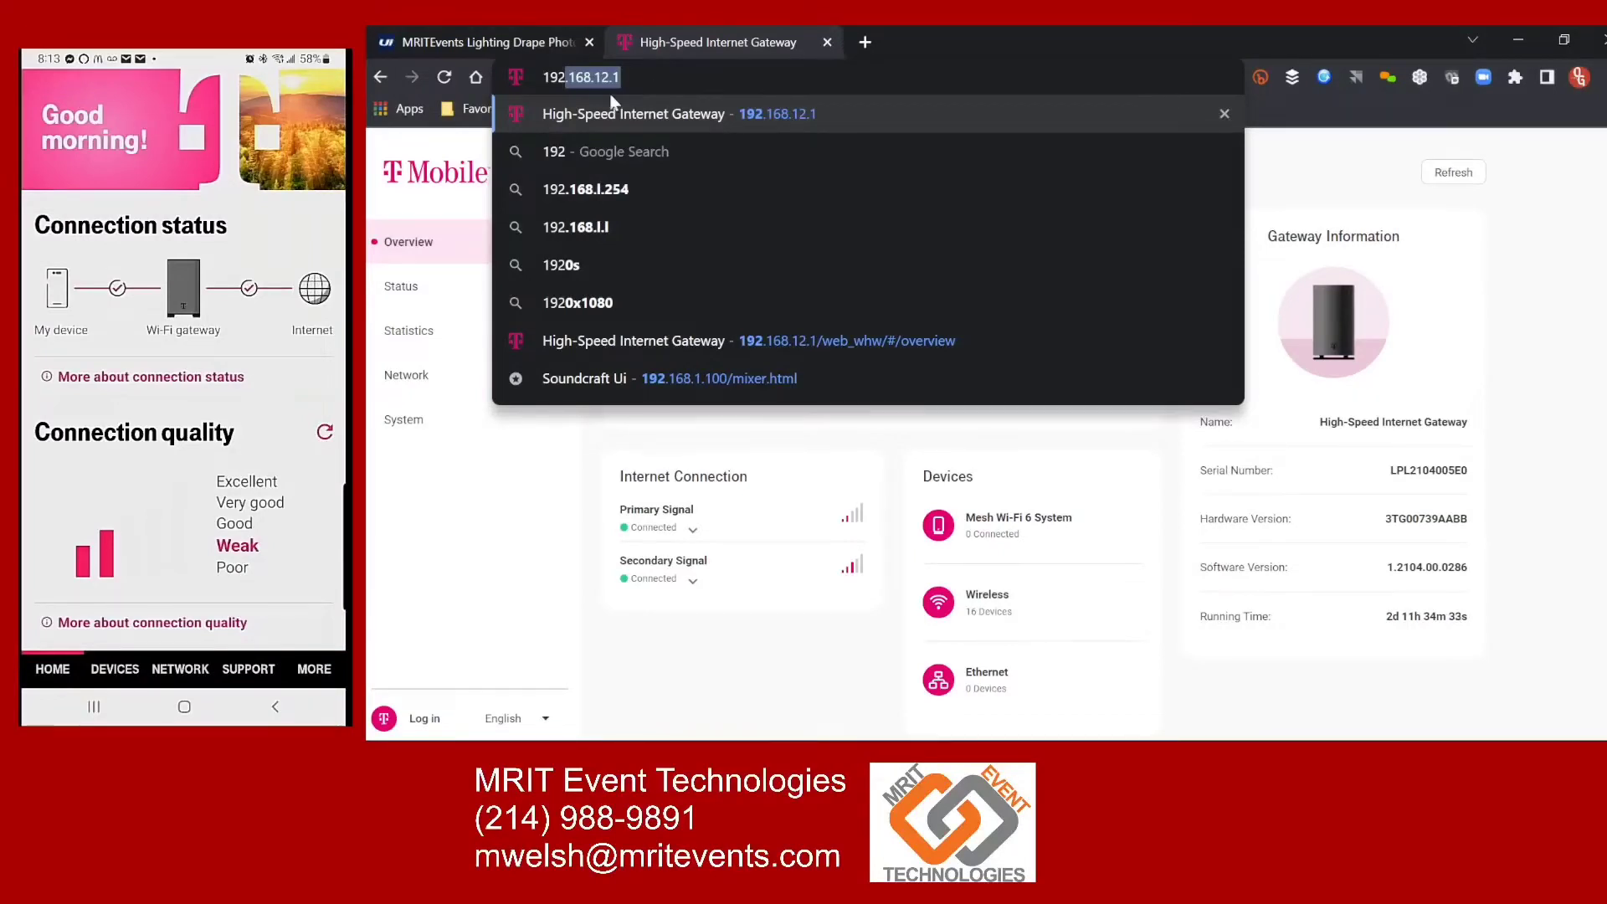
click(652, 112)
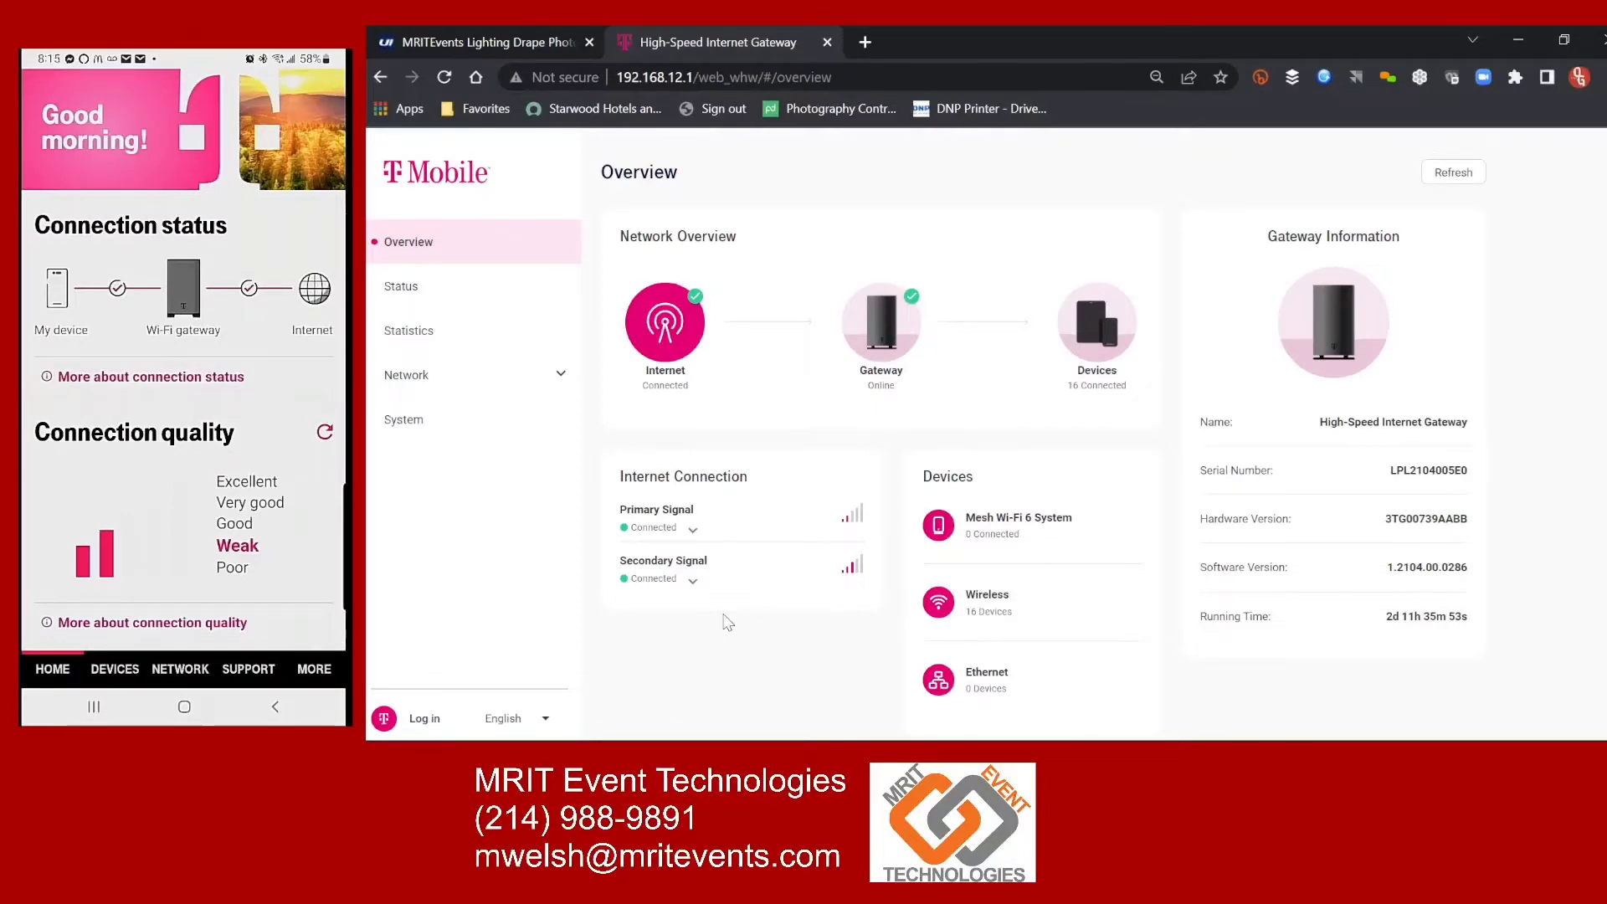
Step: Choose Network > Wi-Fi Networks > 2.4GHz in the sidebar, bringing up the Log in dialog
click(407, 384)
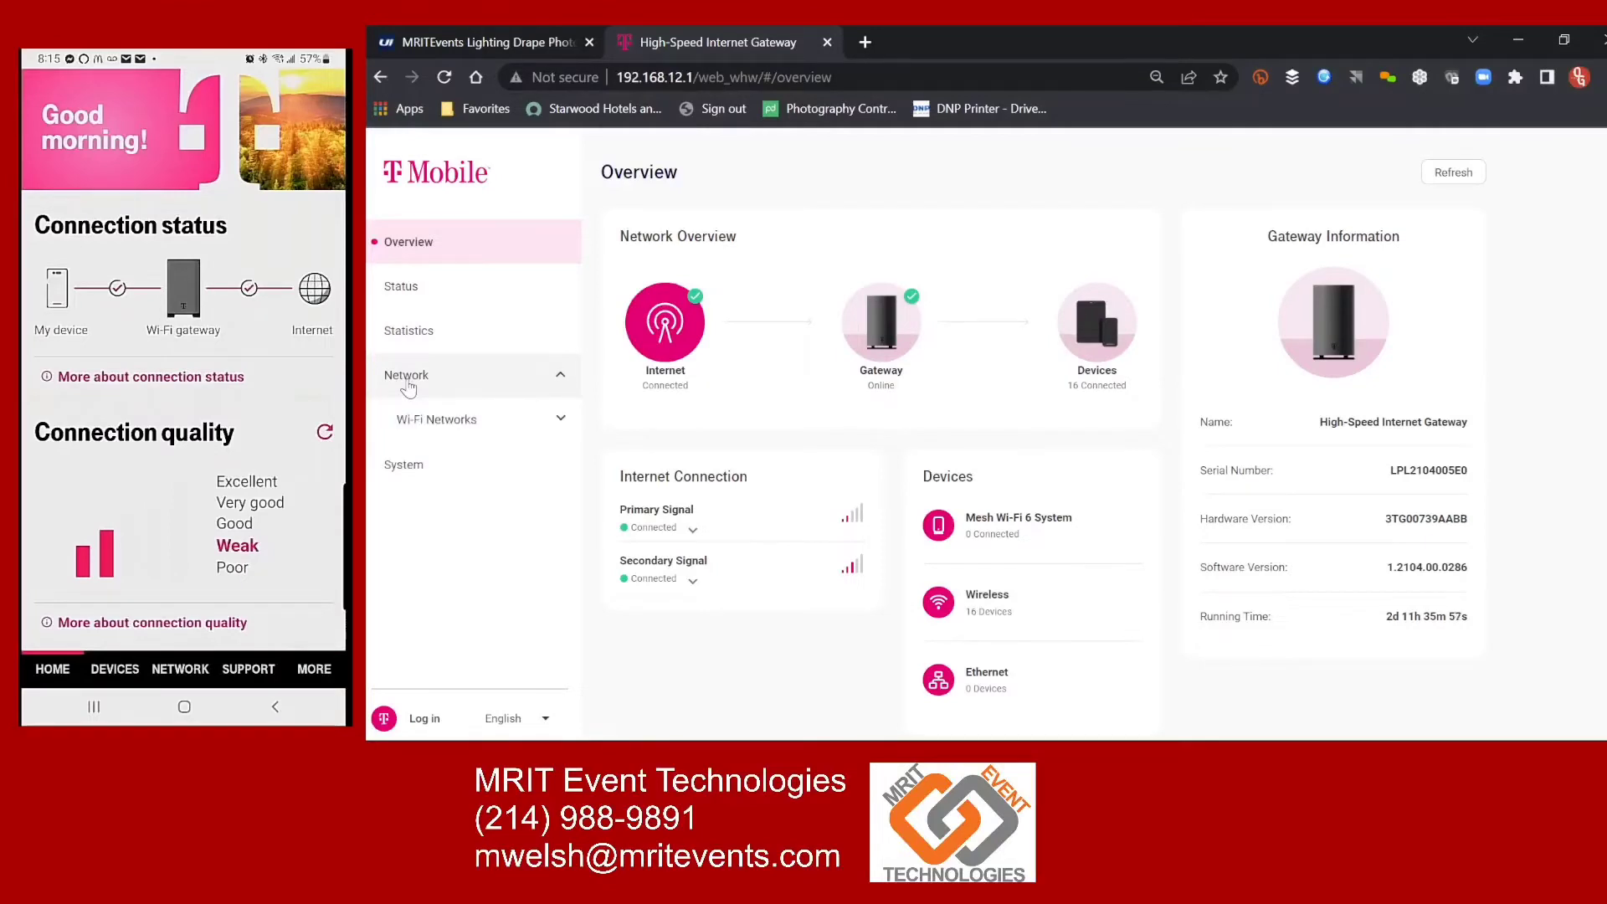
click(450, 431)
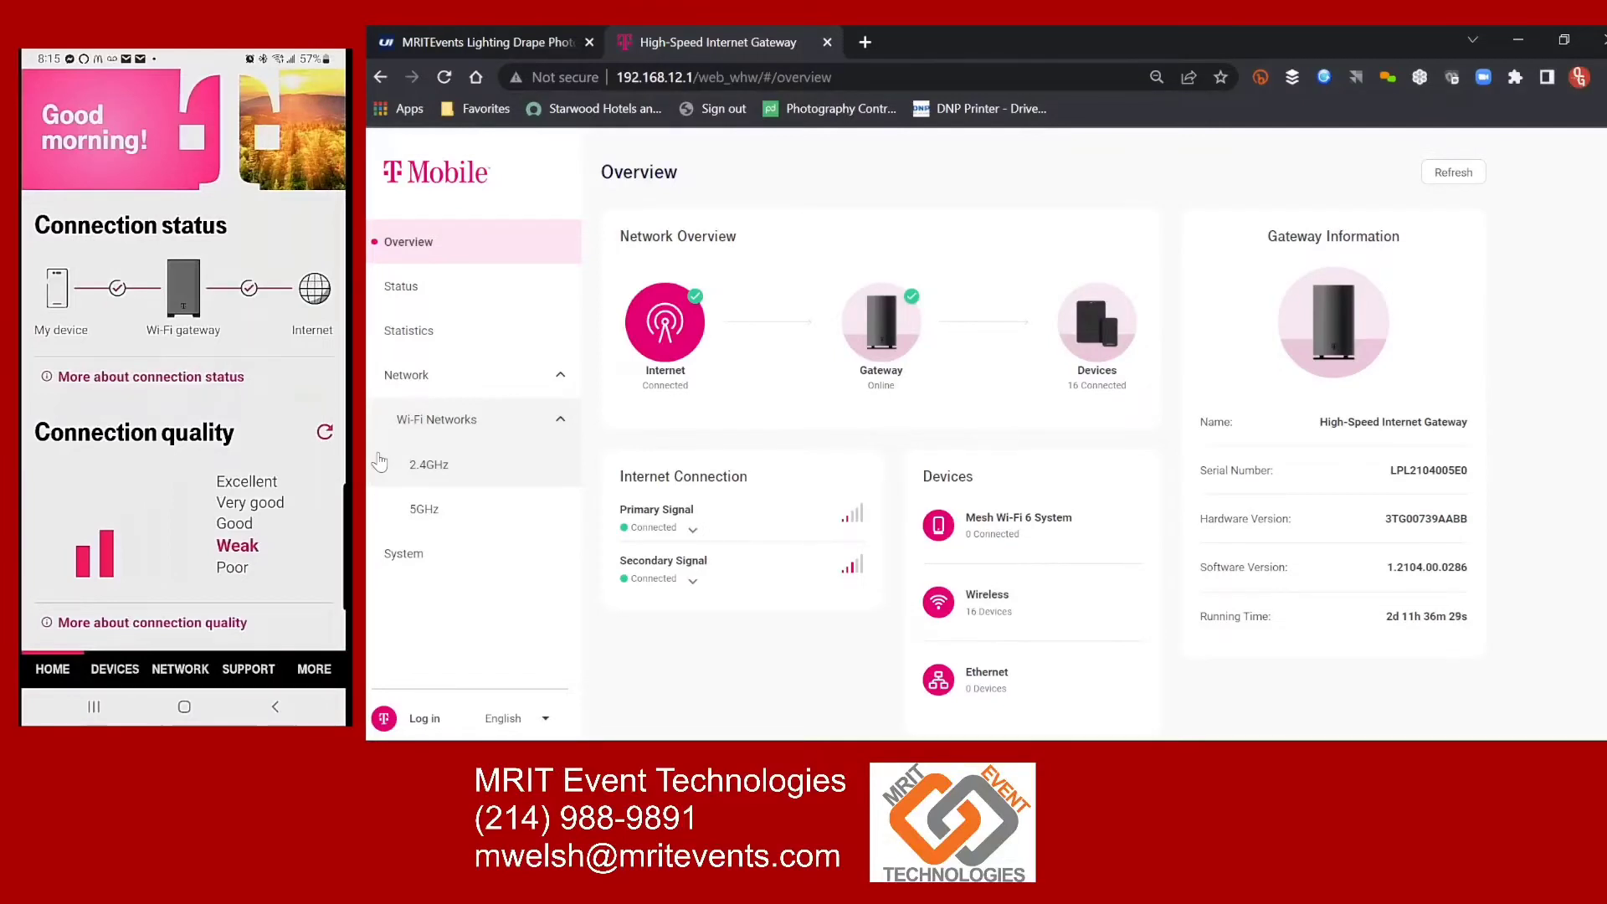
click(421, 471)
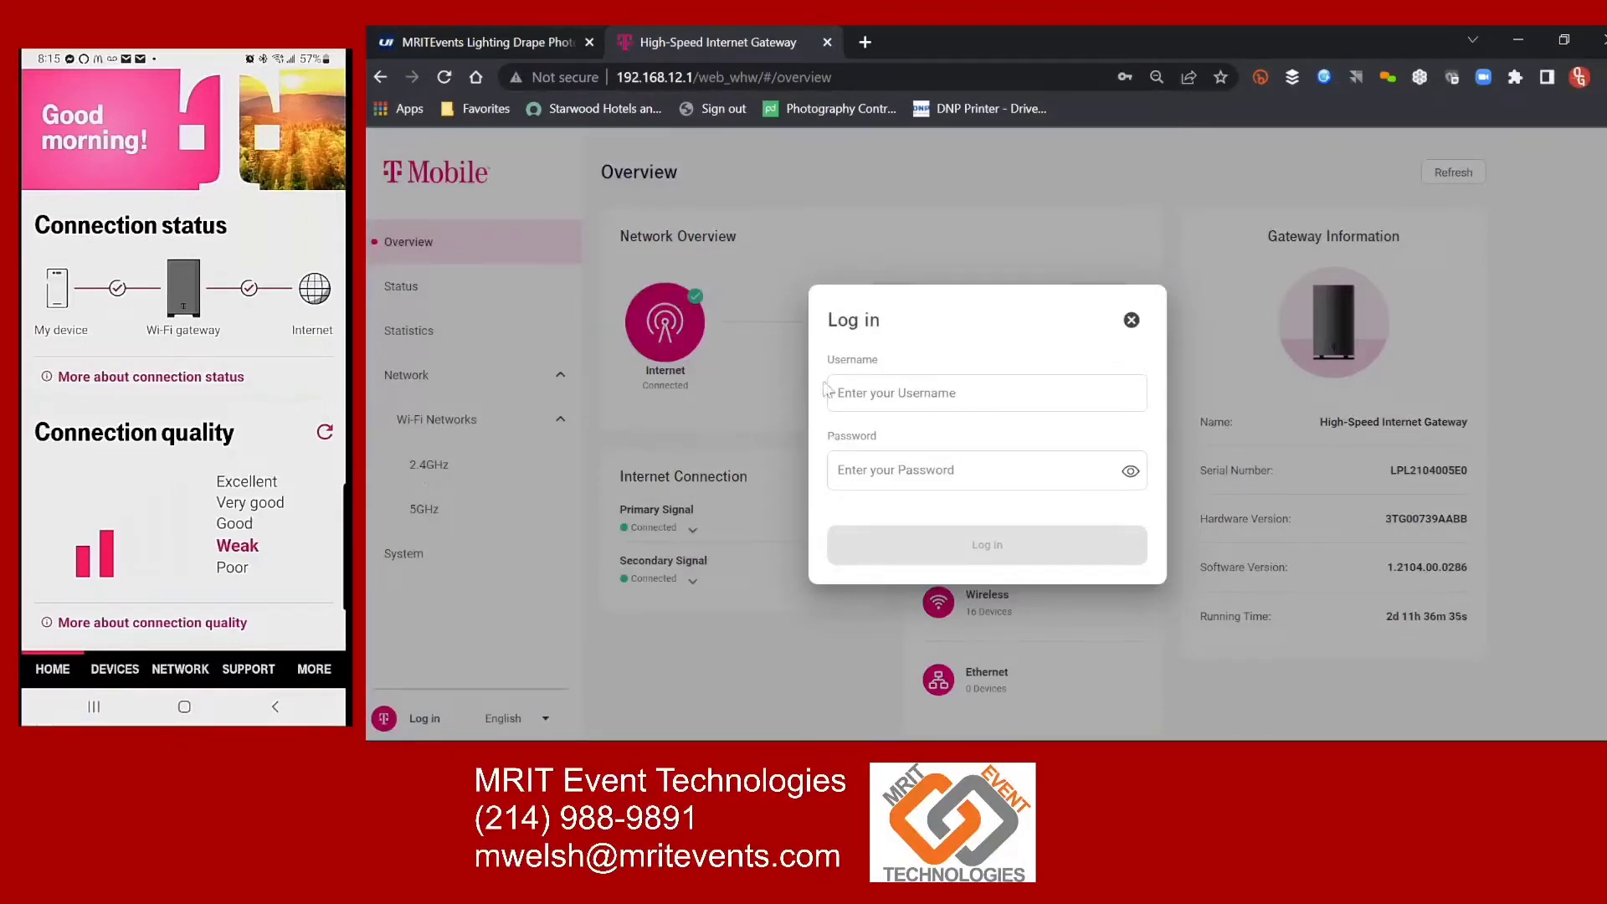
Step: Log in with Chrome's saved administrator credentials to reach the 2.4GHz settings
click(972, 393)
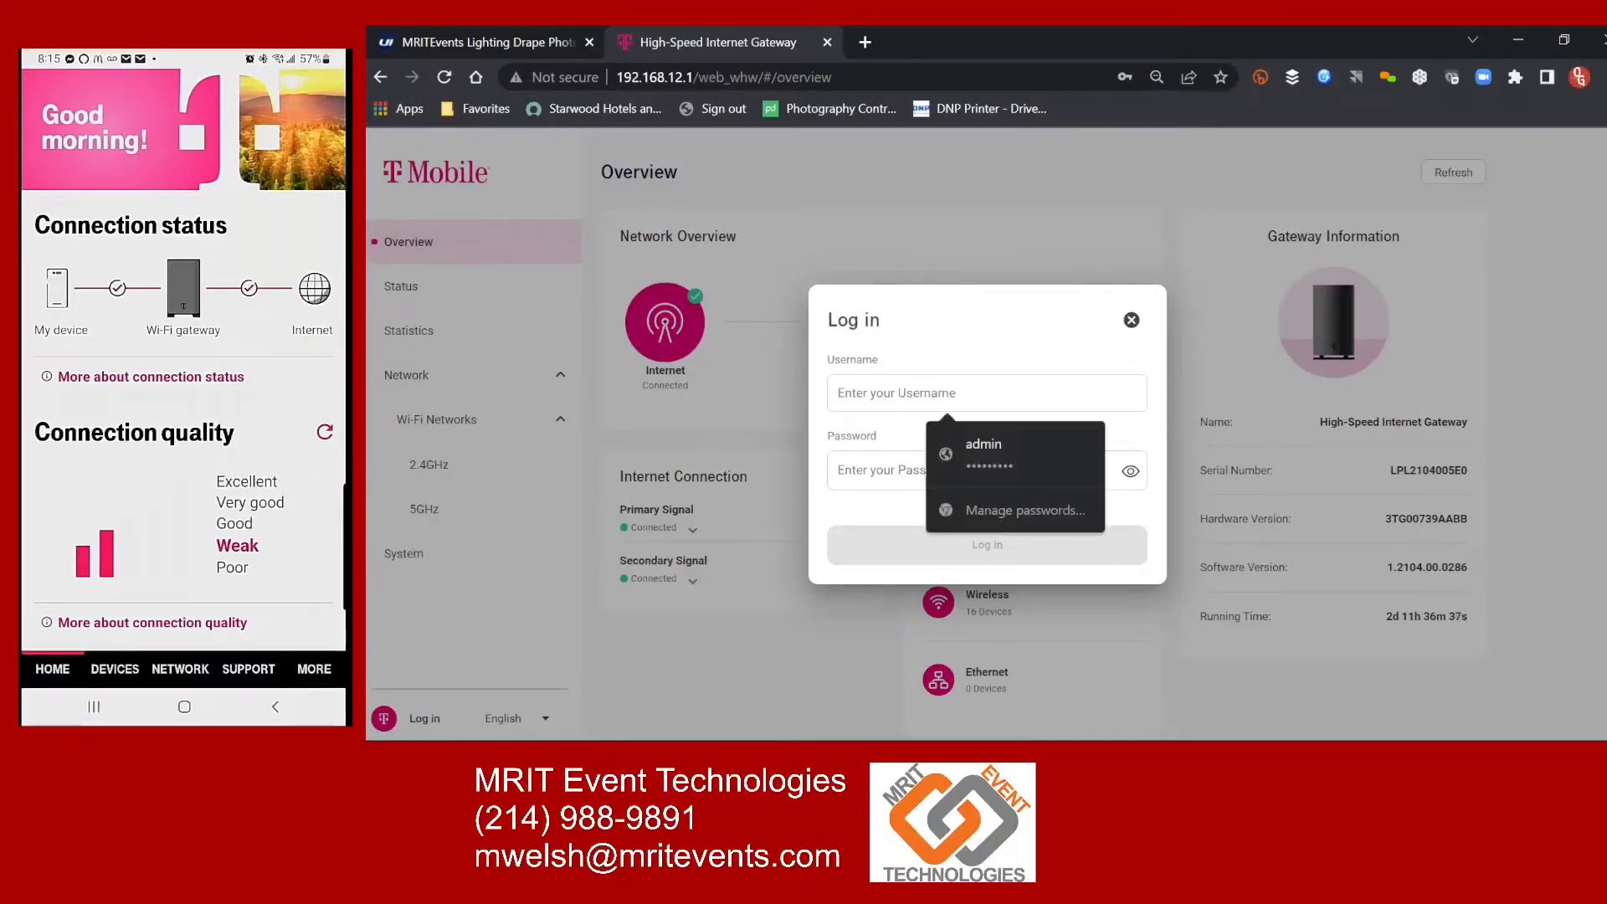
click(981, 456)
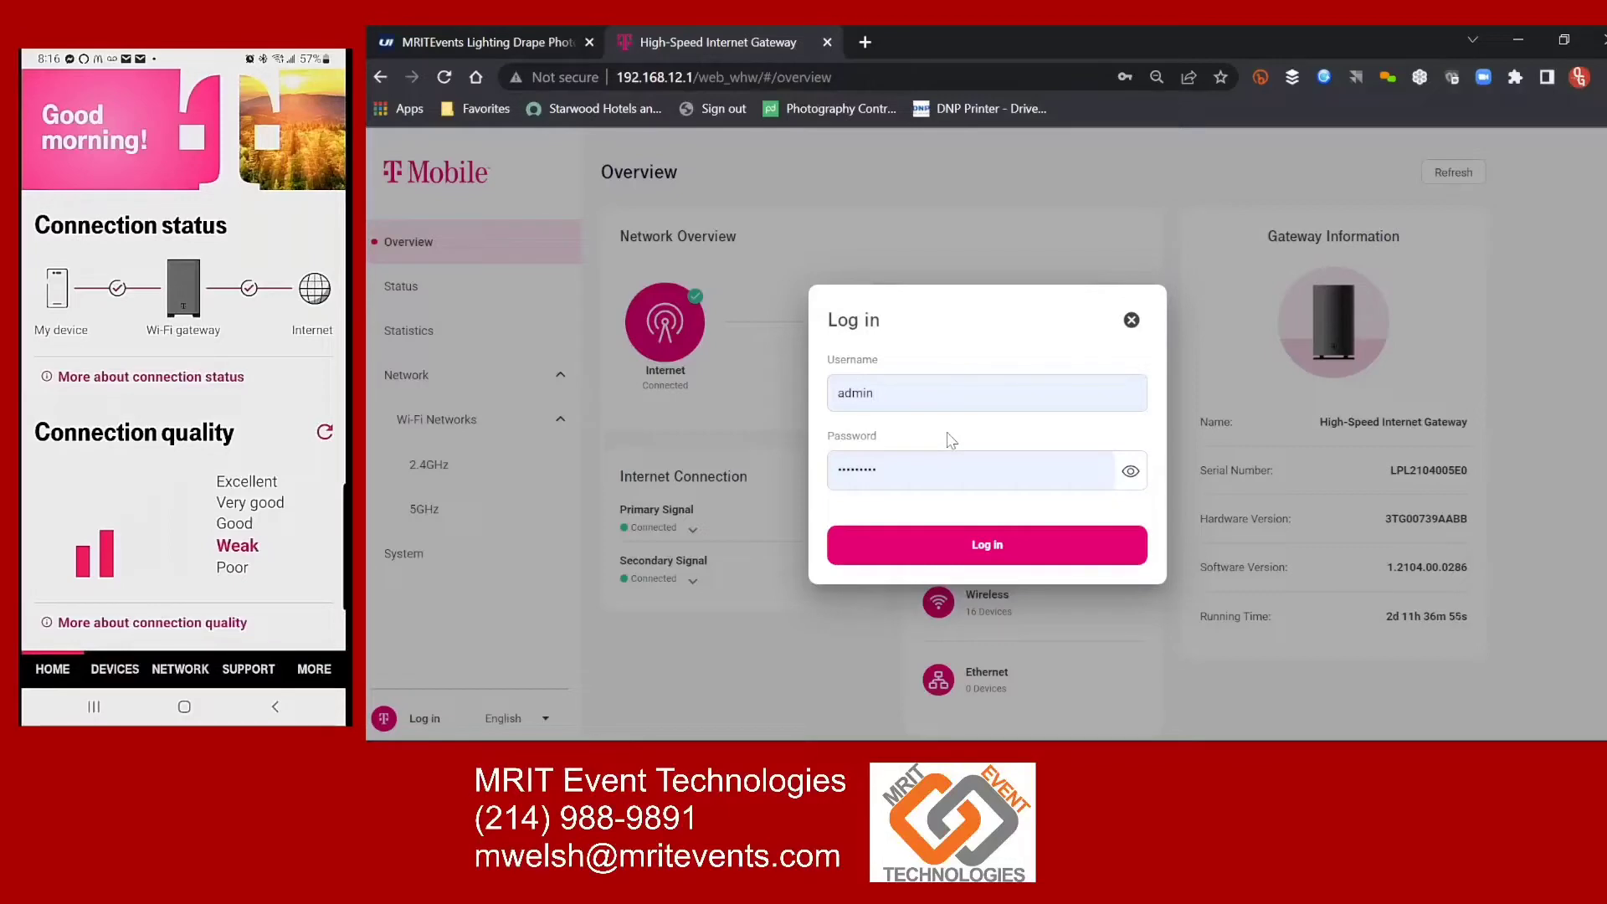
click(972, 553)
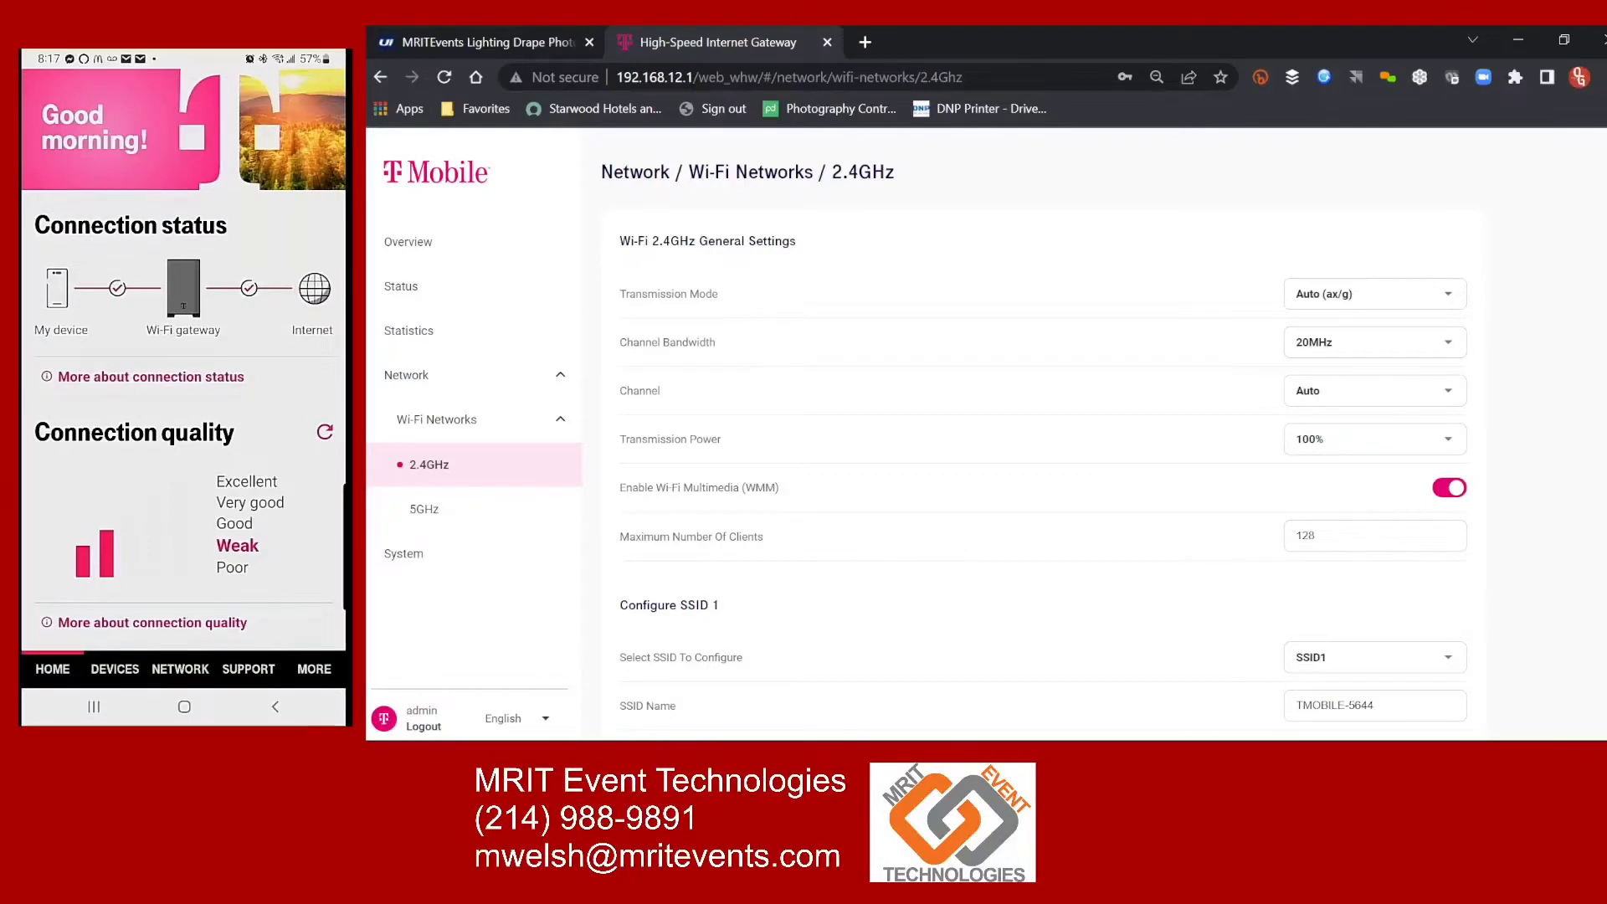
Step: Review the 2.4GHz SSID 1 settings down to Save Changes, then switch to 5GHz
scroll(1035, 429, down, 3)
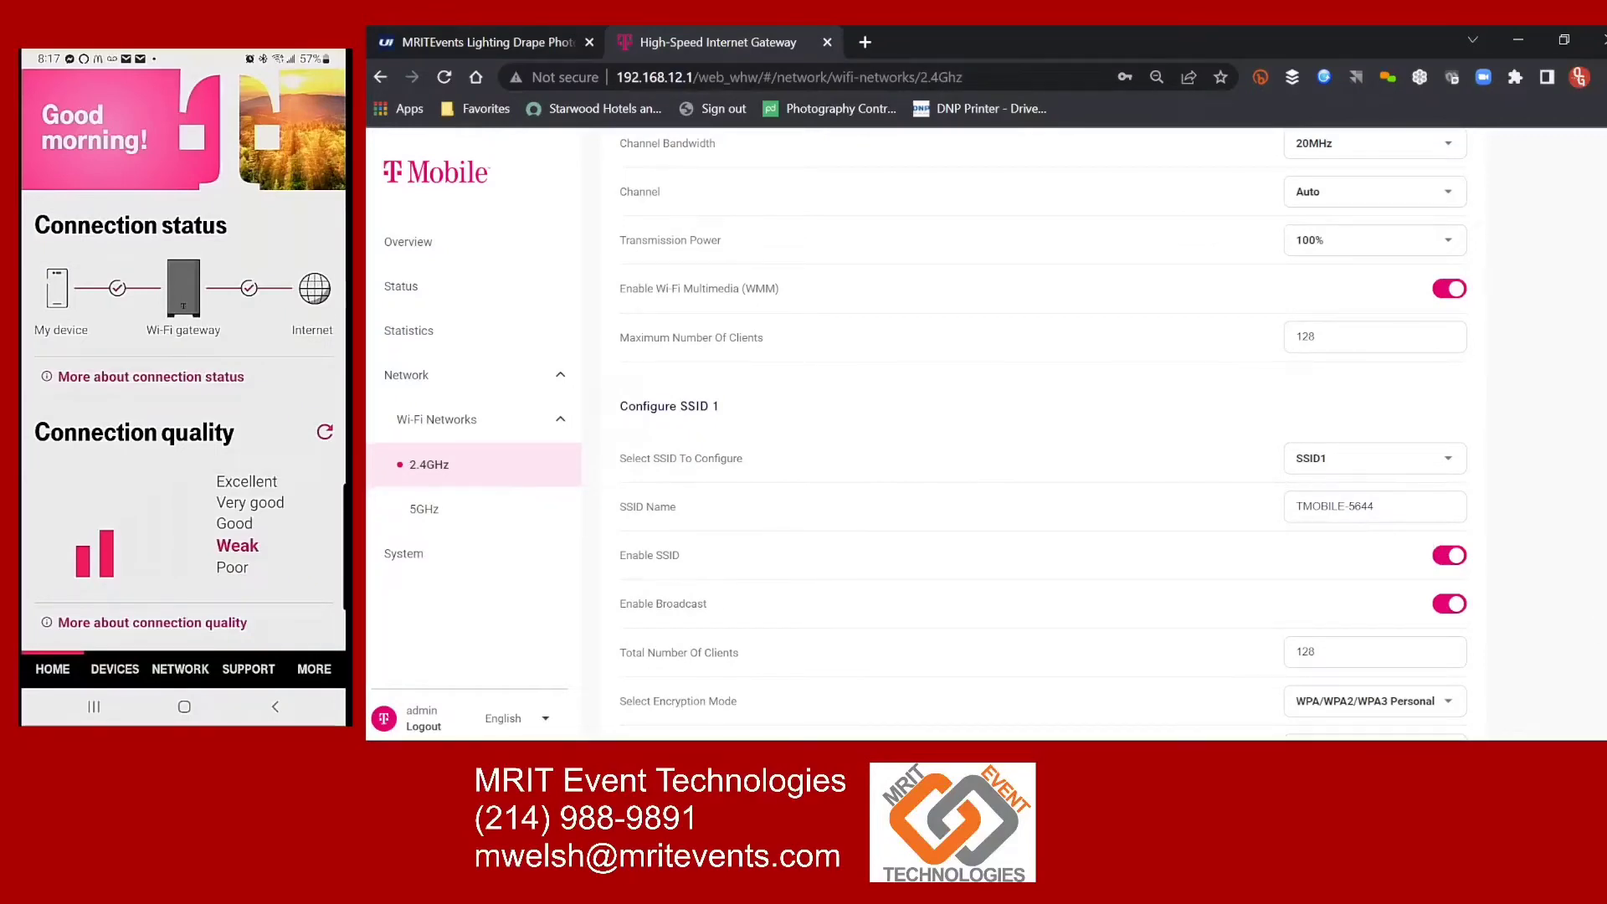
scroll(1043, 433, down, 3)
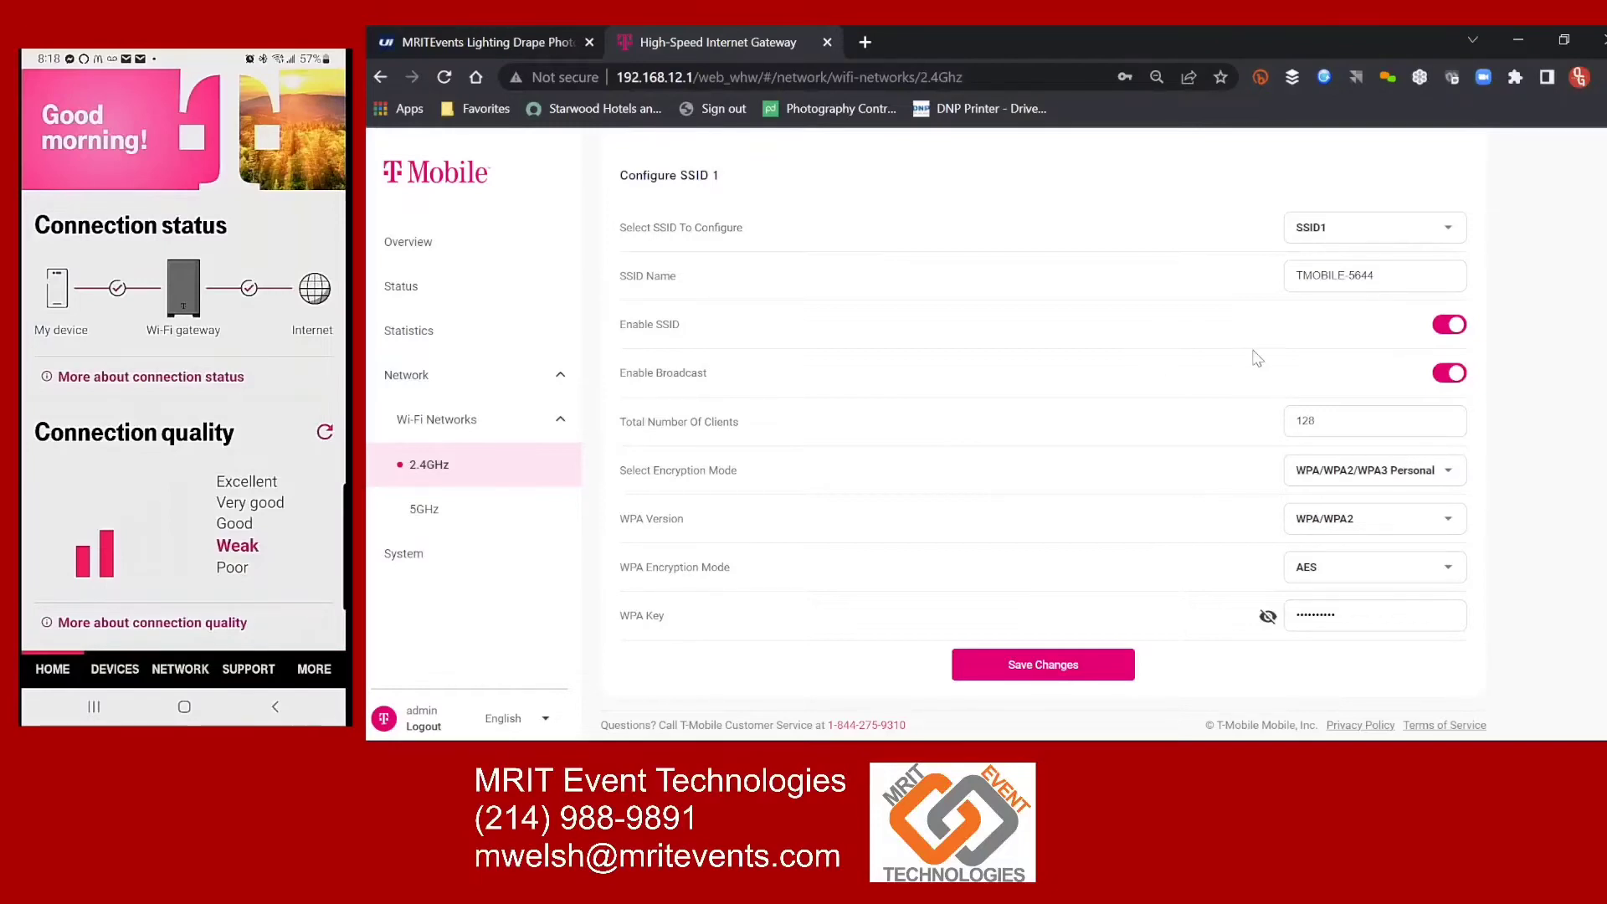
click(424, 511)
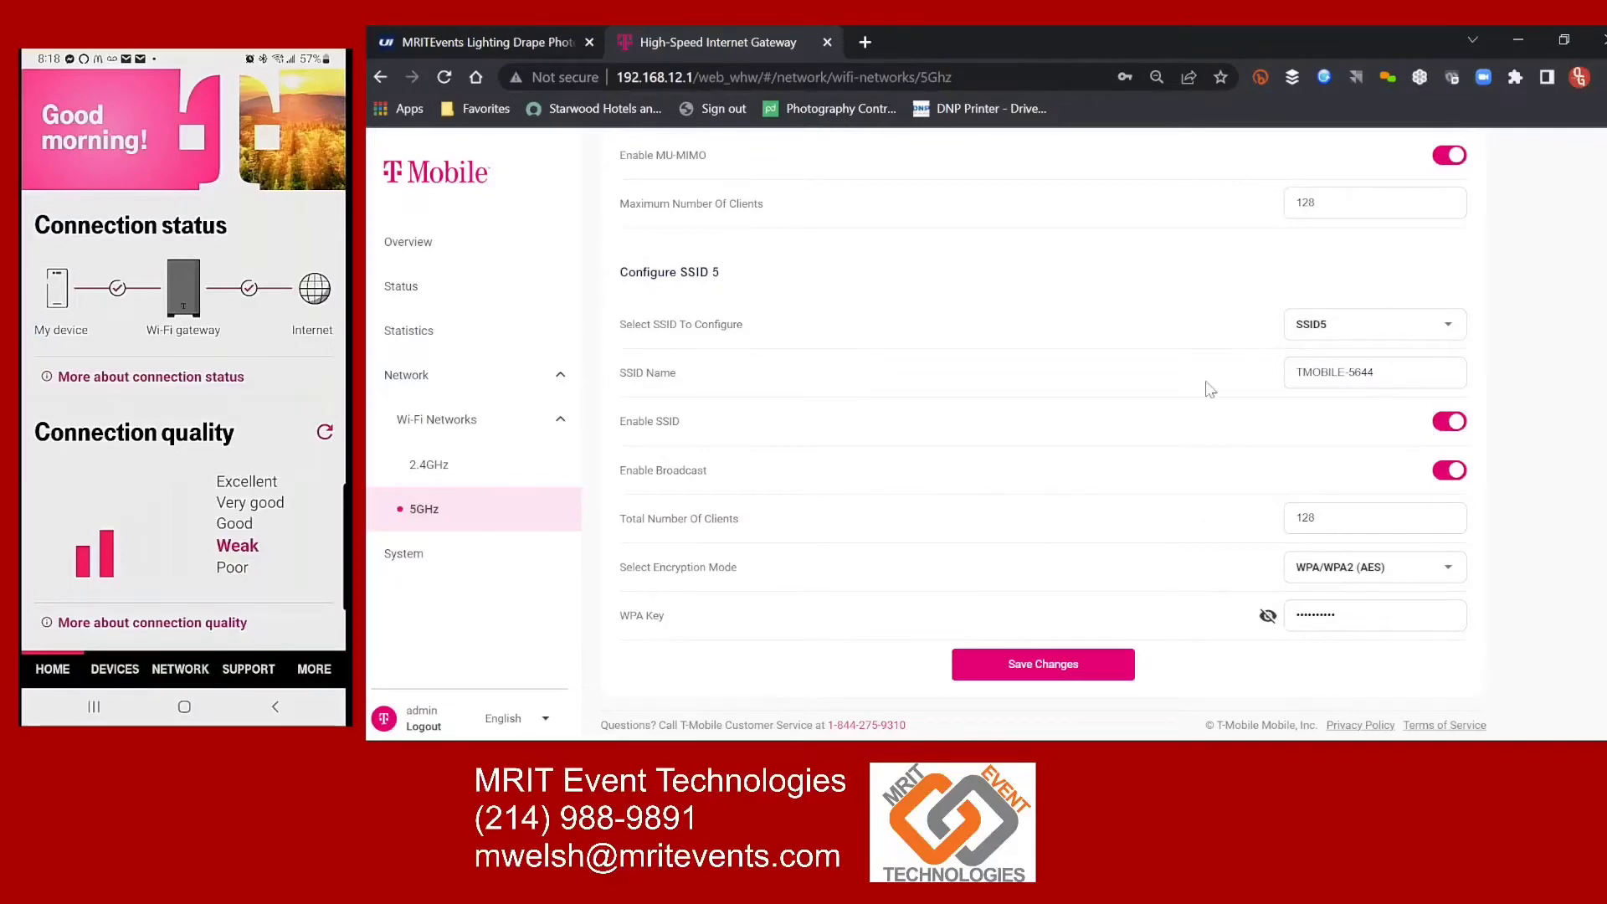
Step: Select SSID 9 from the SSID list and review its TMOBILE-5644 WPA/WPA2 (AES) configuration
click(1449, 331)
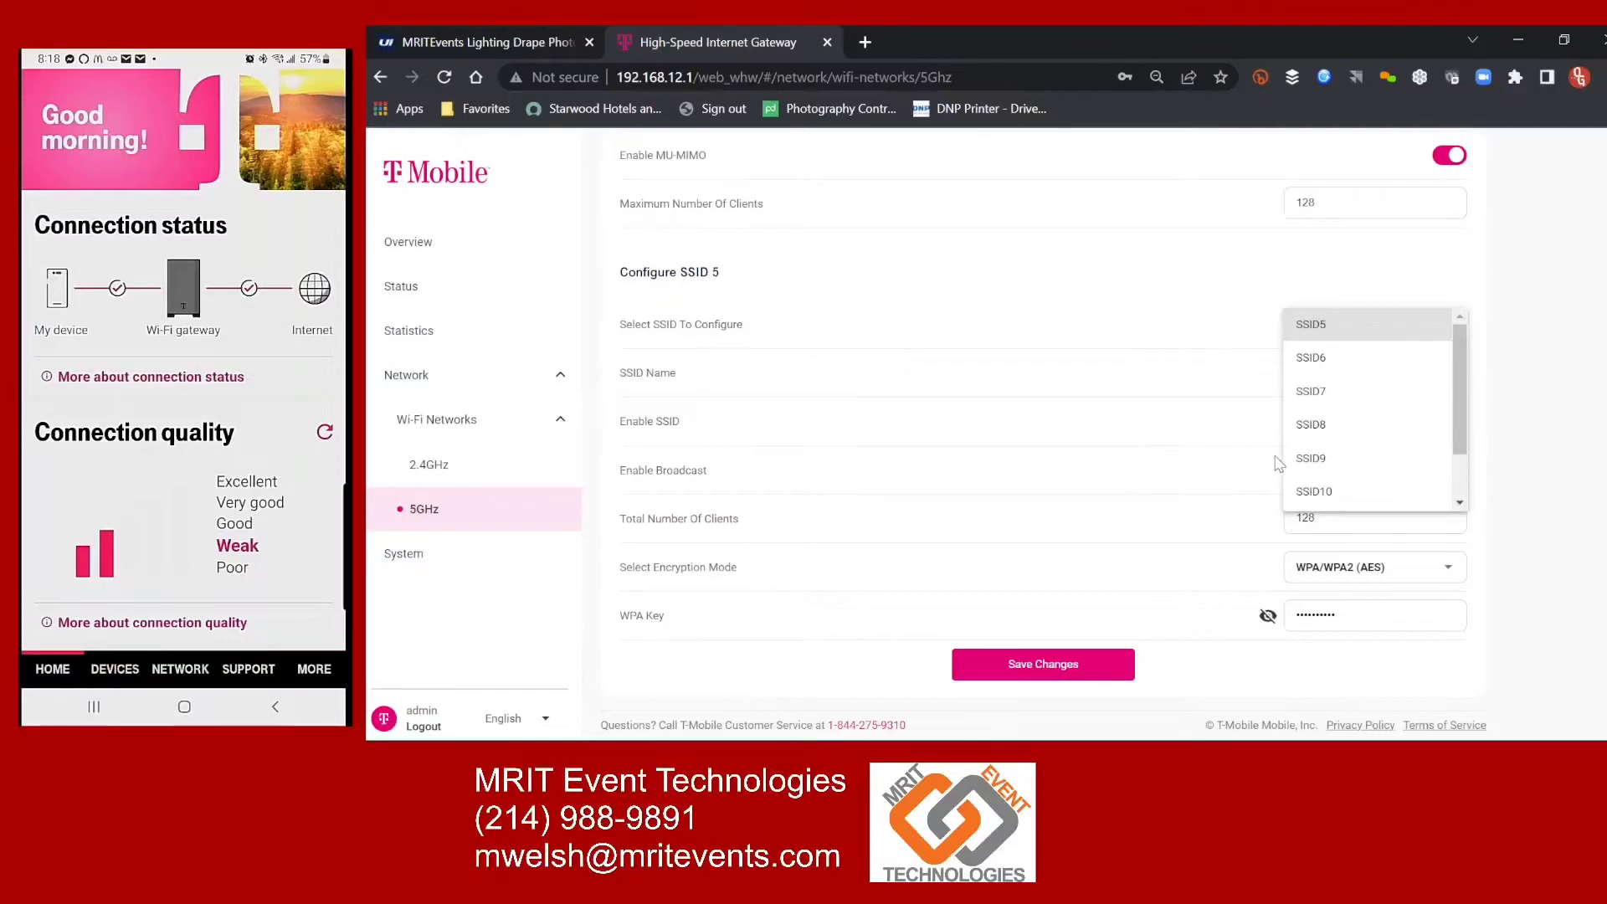
click(1311, 460)
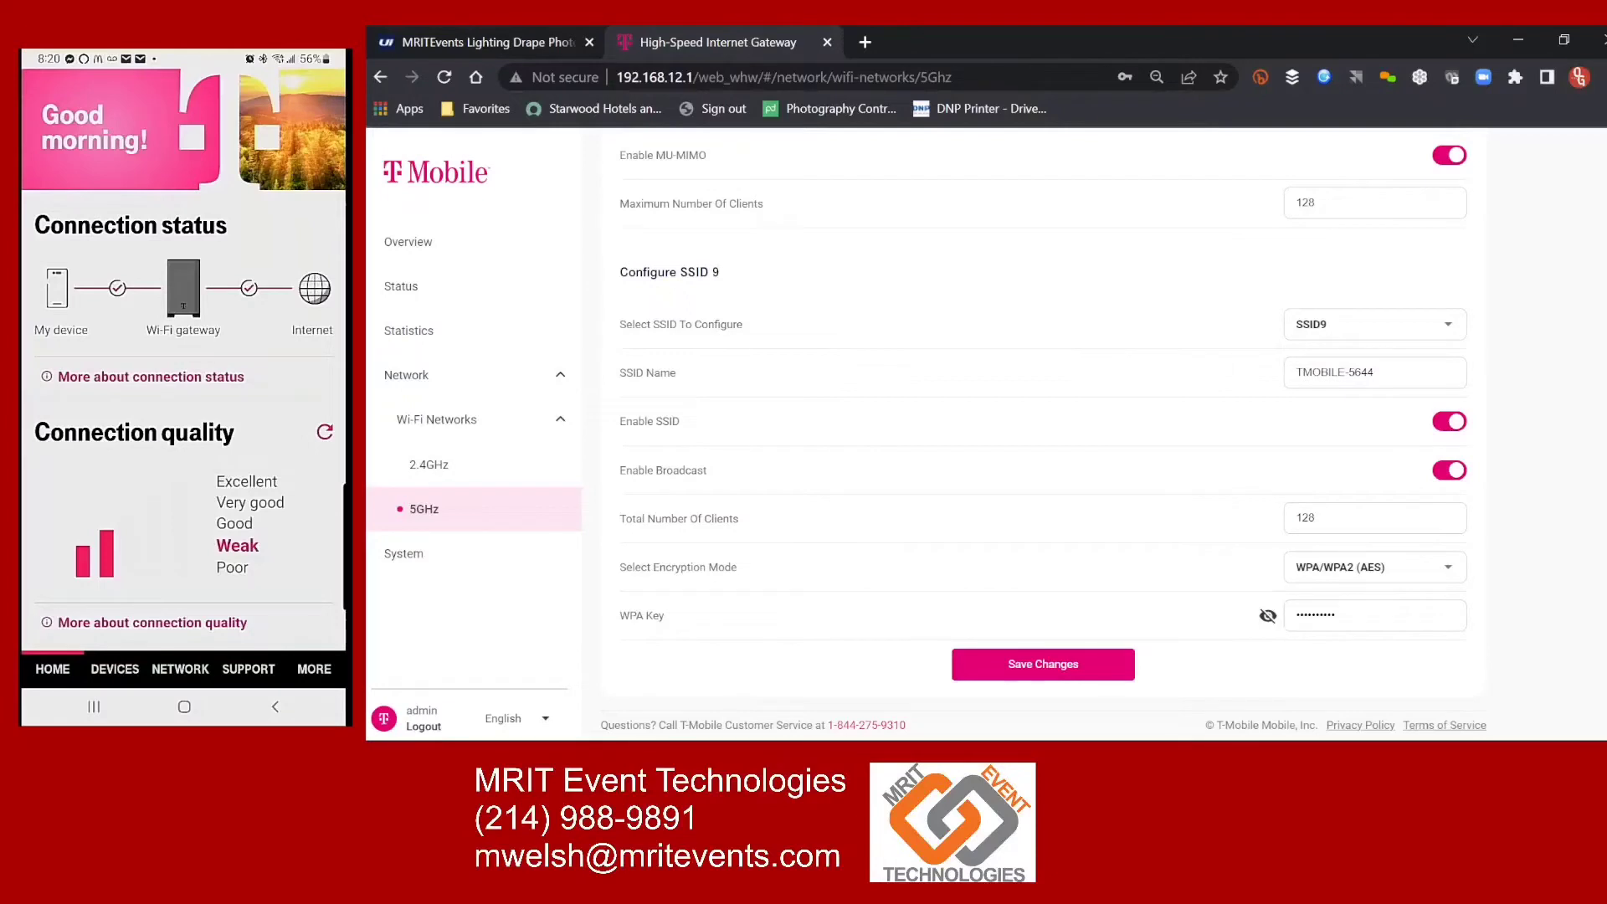
scroll(1043, 428, up, 5)
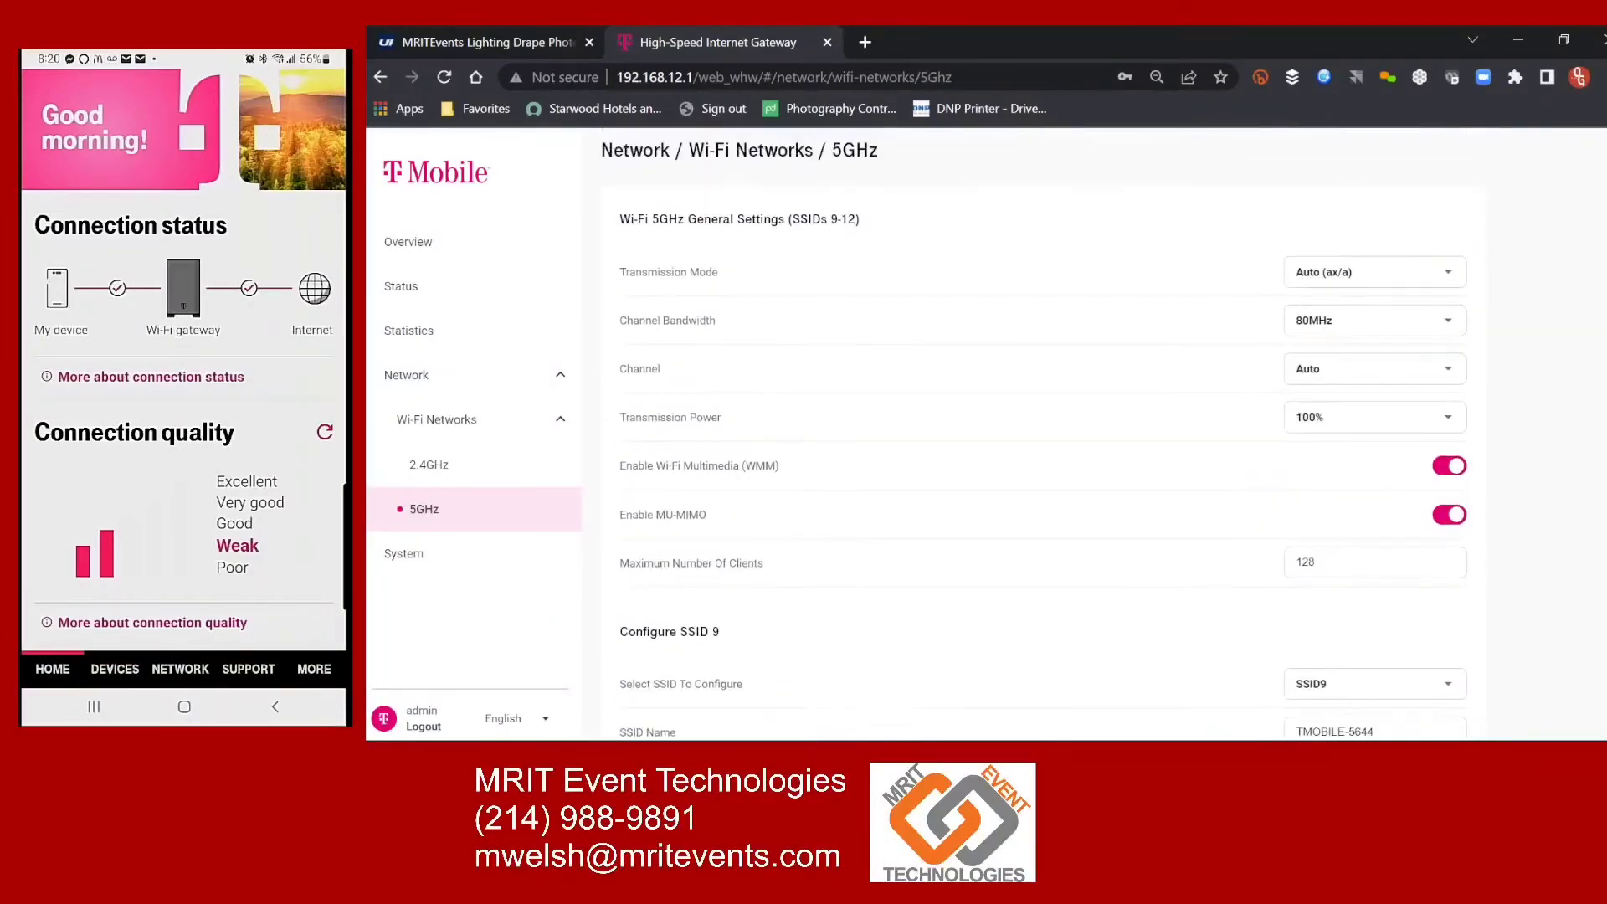
Step: Scroll to the top and list the 5GHz Transmission Mode options
scroll(1043, 428, up, 1)
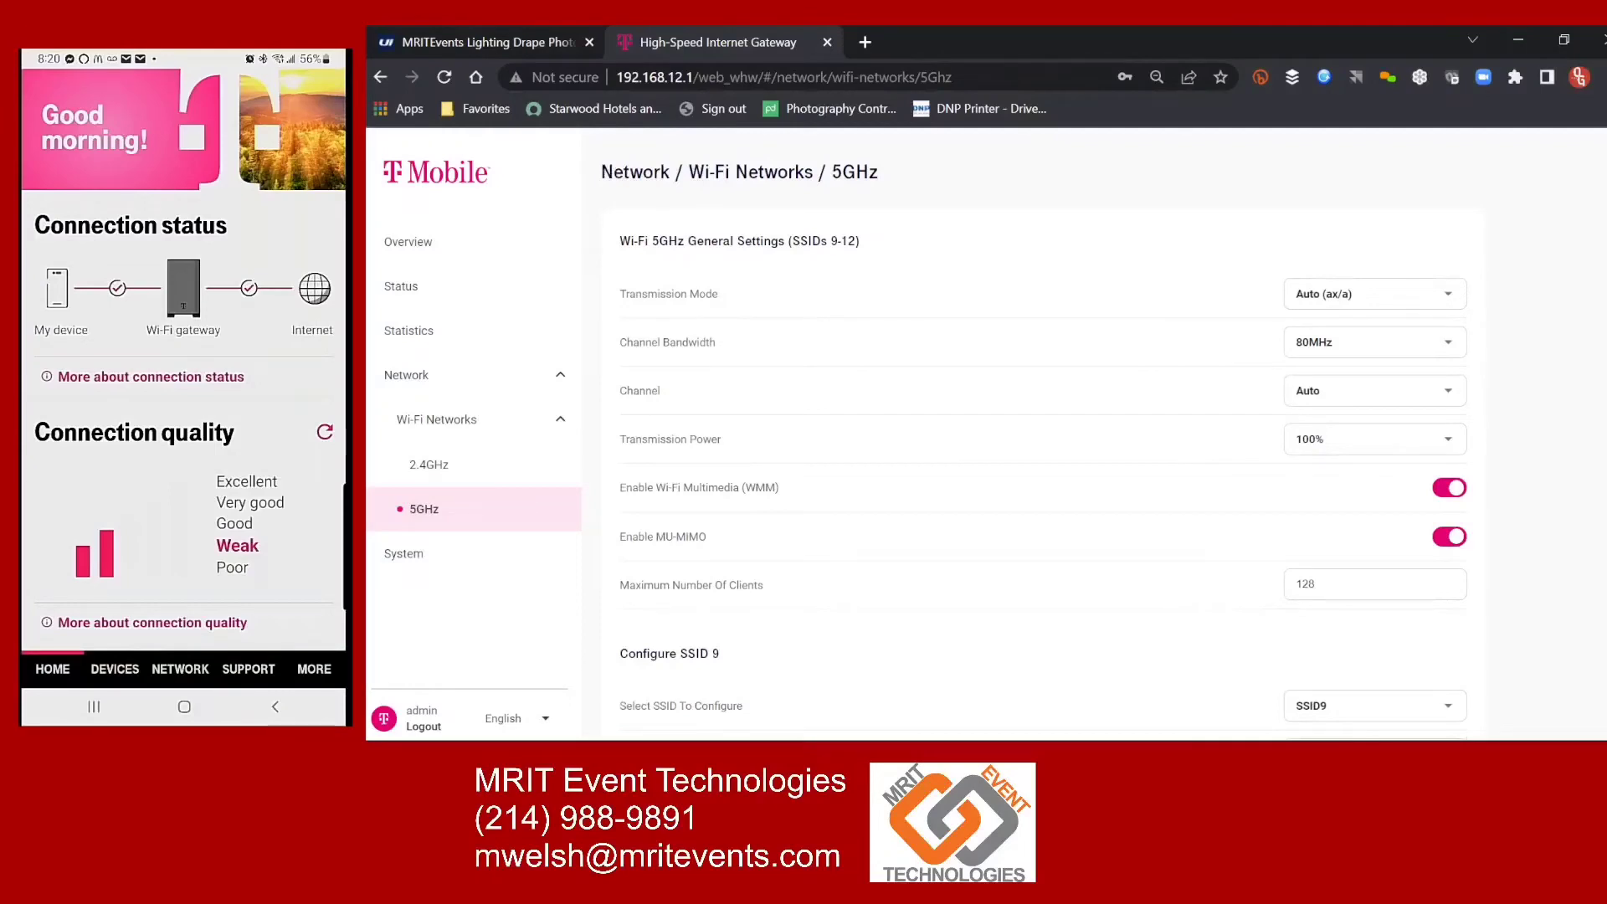
click(1449, 305)
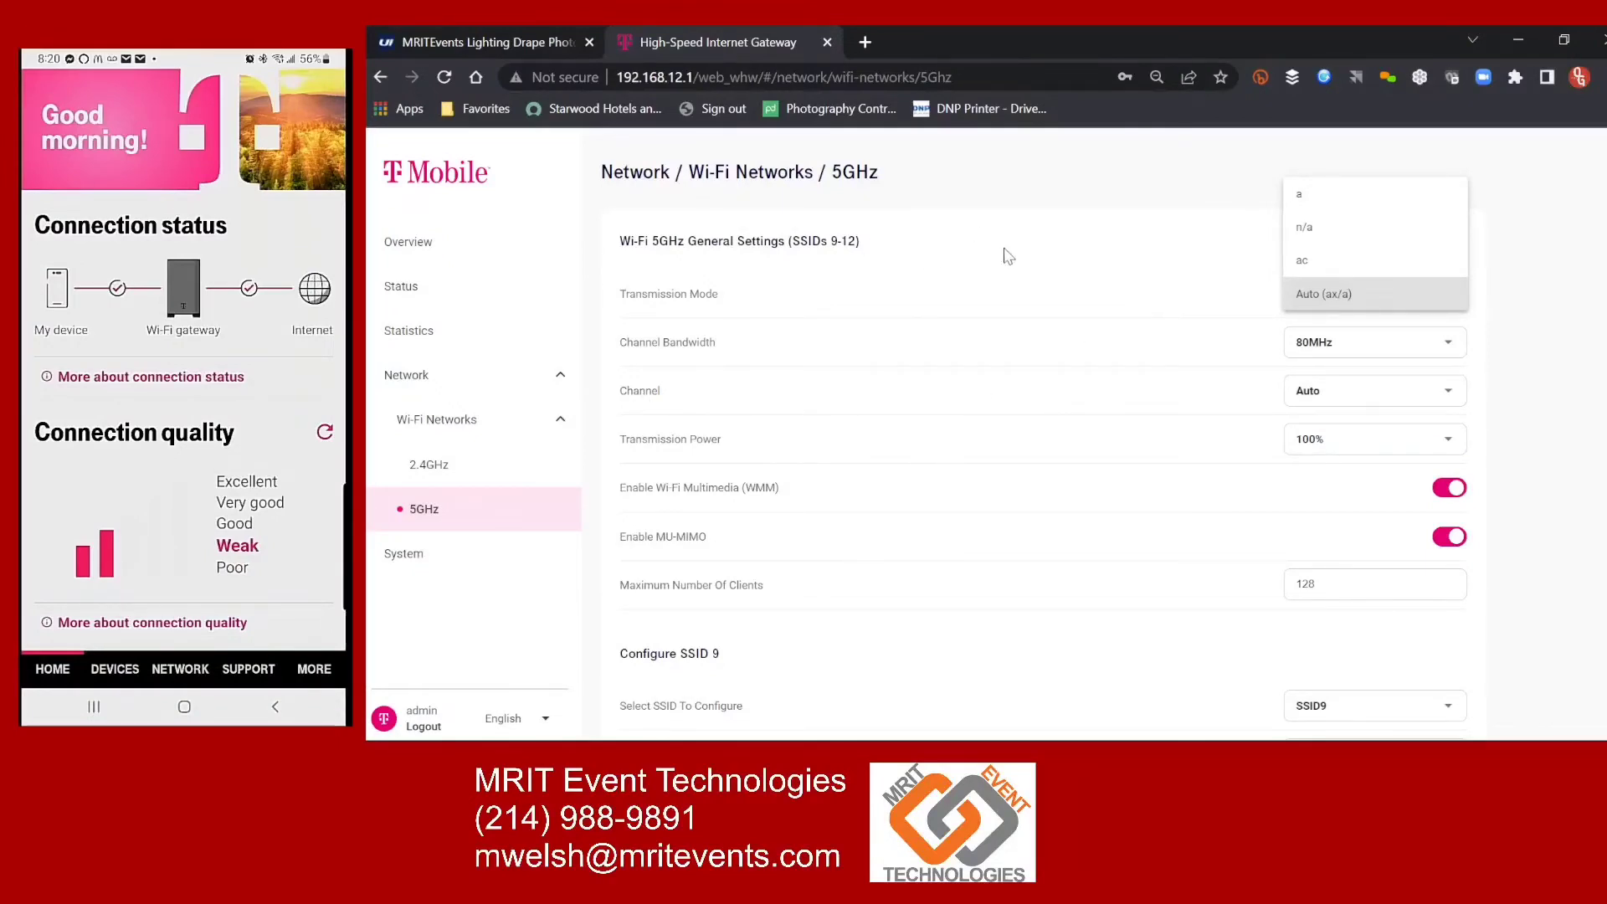
Step: Keep Auto (ax/a) transmission mode and browse the 5GHz Channel dropdown's channel numbers
click(1451, 401)
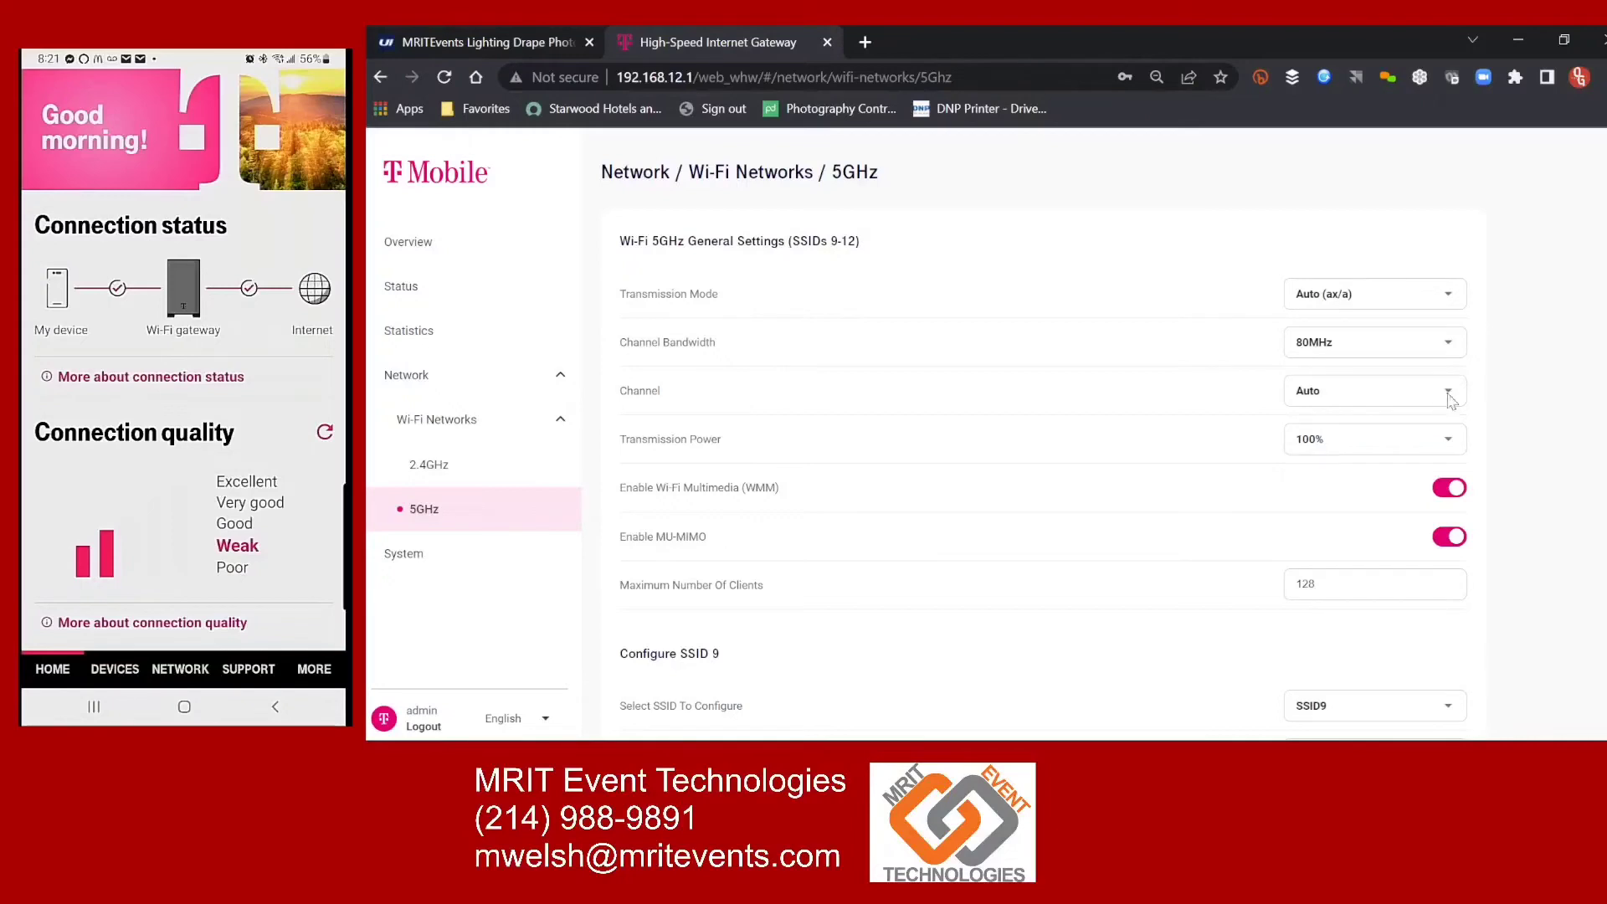
click(1449, 402)
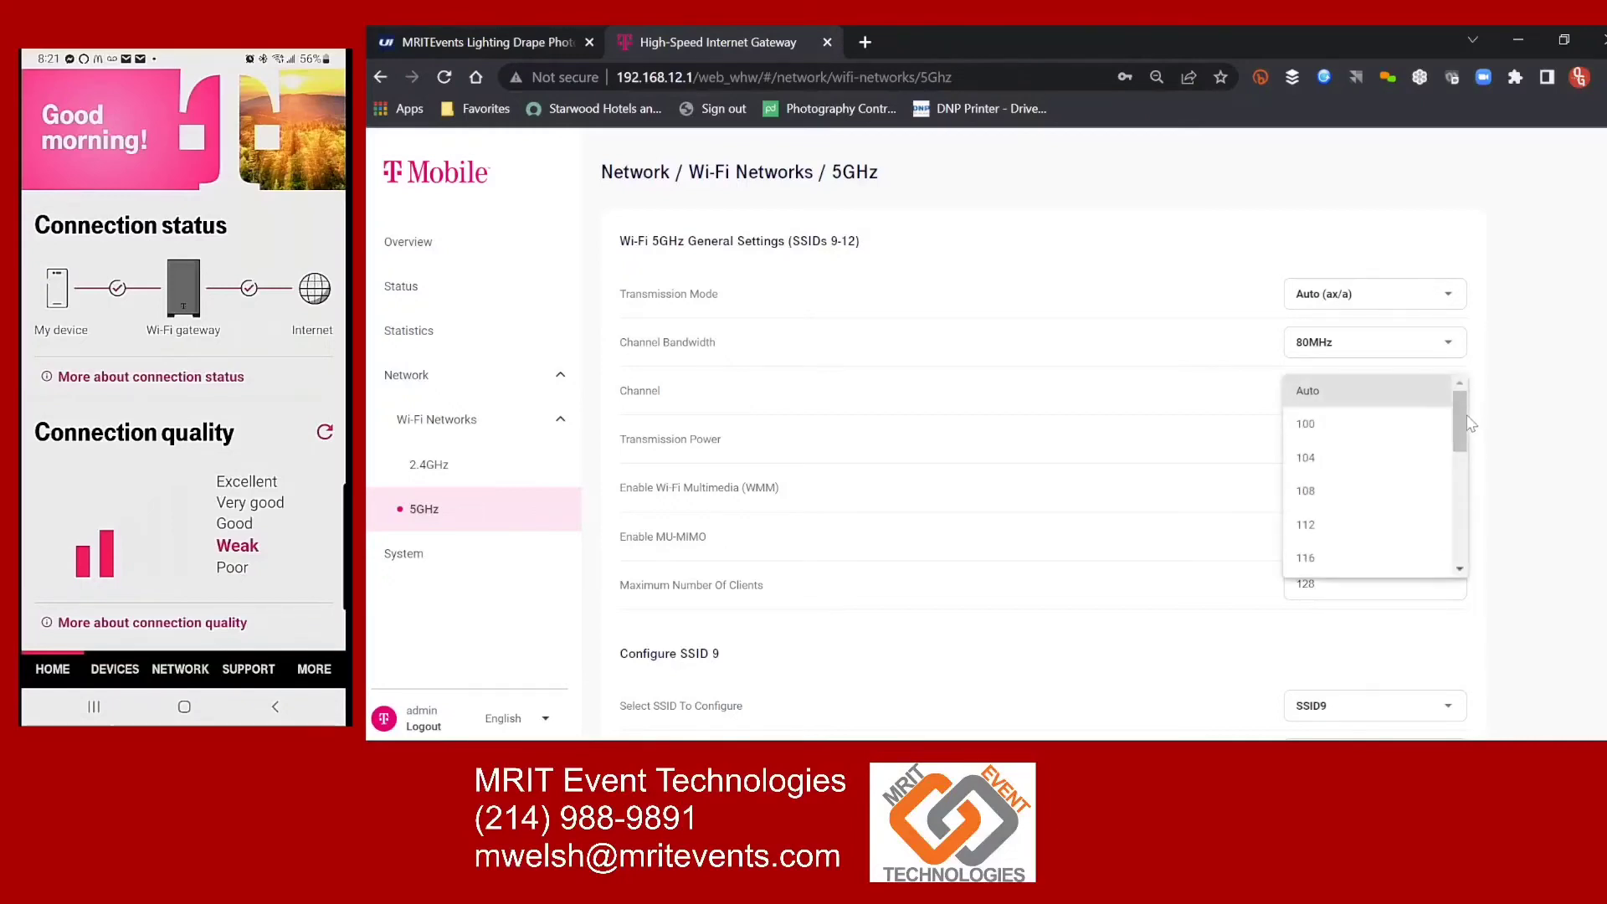
mouse_move(1460, 418)
mouse_down()
mouse_move(1482, 559)
mouse_move(1472, 410)
mouse_up()
Step: Leave the channel on Auto and switch the 5GHz configuration to SSID5
click(1449, 716)
click(1448, 718)
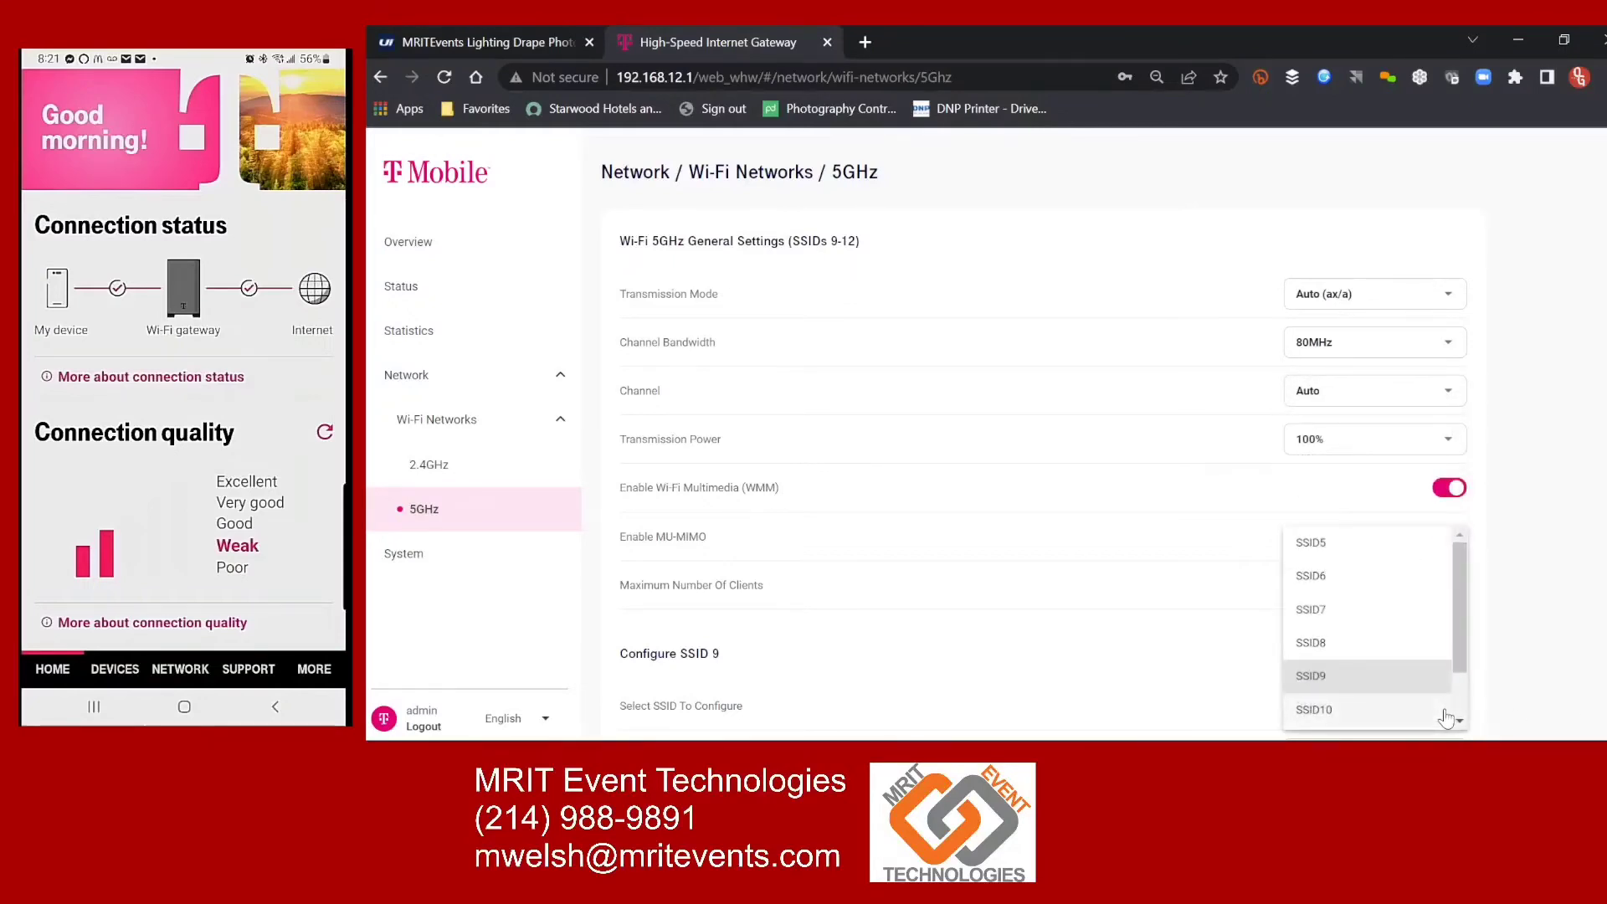
click(1313, 544)
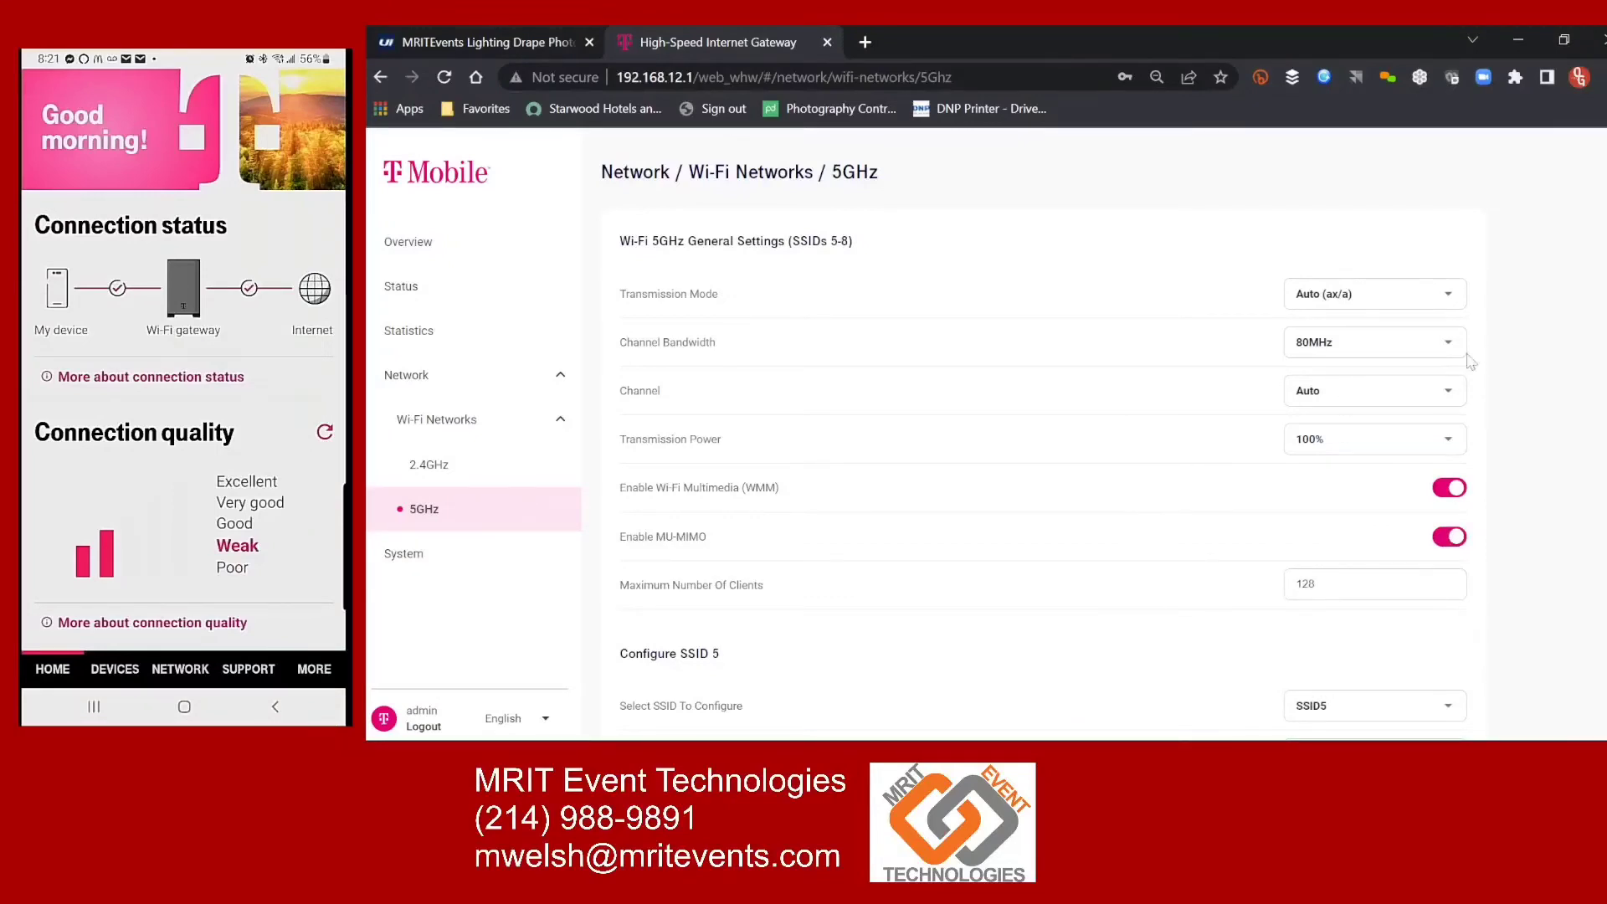
Step: Check the channel options for SSIDs 5-8, keeping the channel on Auto
click(1454, 406)
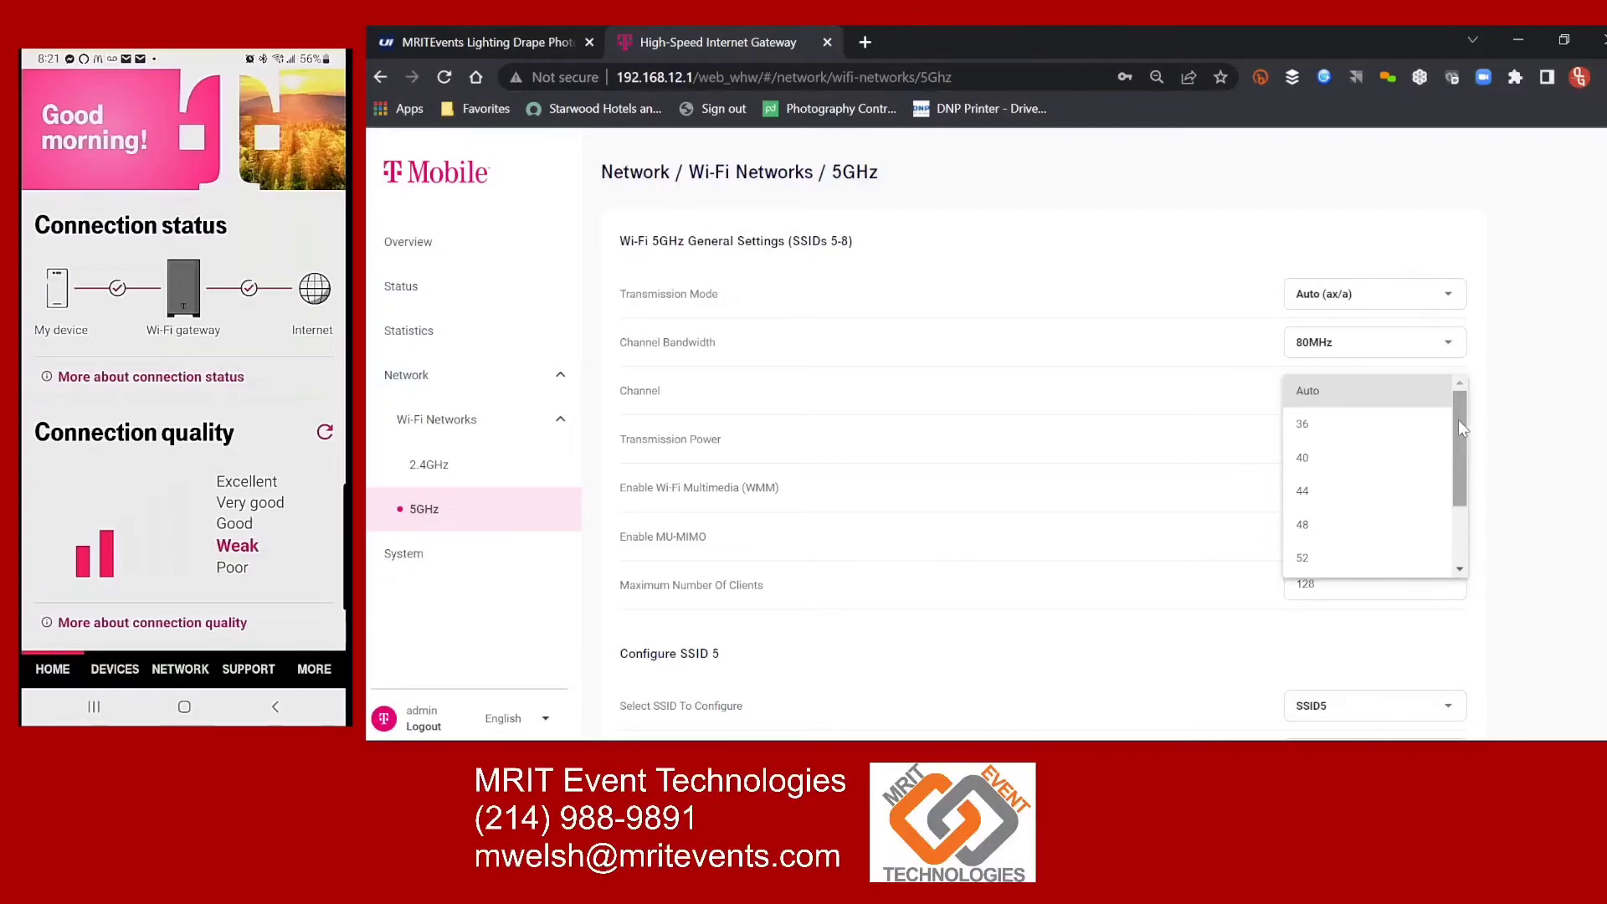
mouse_move(1463, 435)
mouse_down()
mouse_move(1461, 493)
mouse_move(1458, 442)
mouse_up()
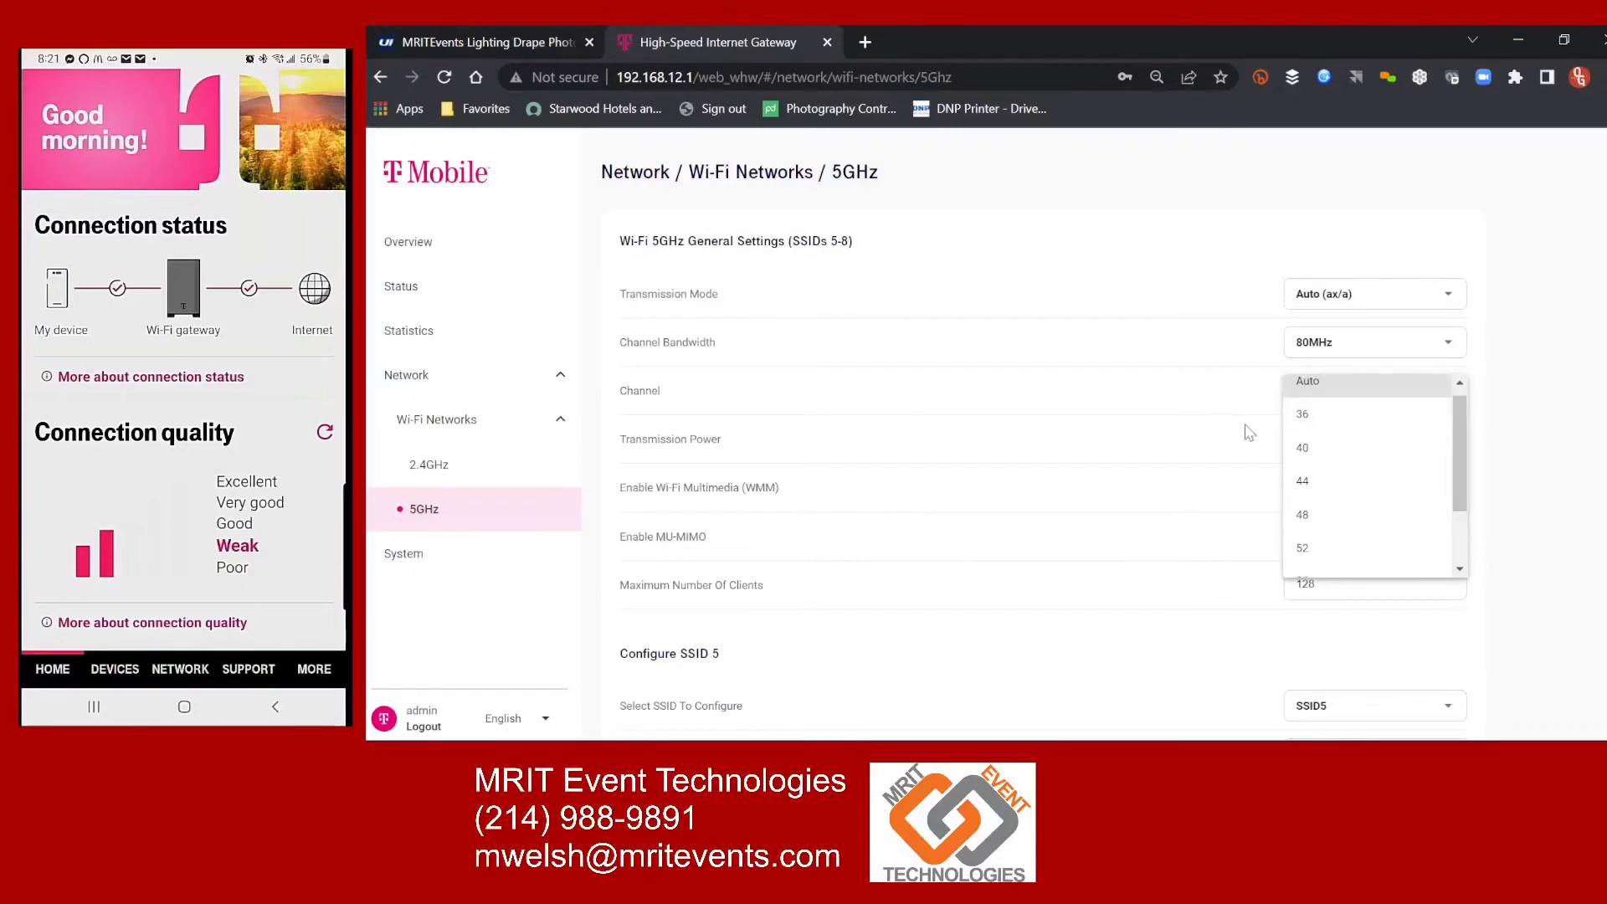
click(1138, 436)
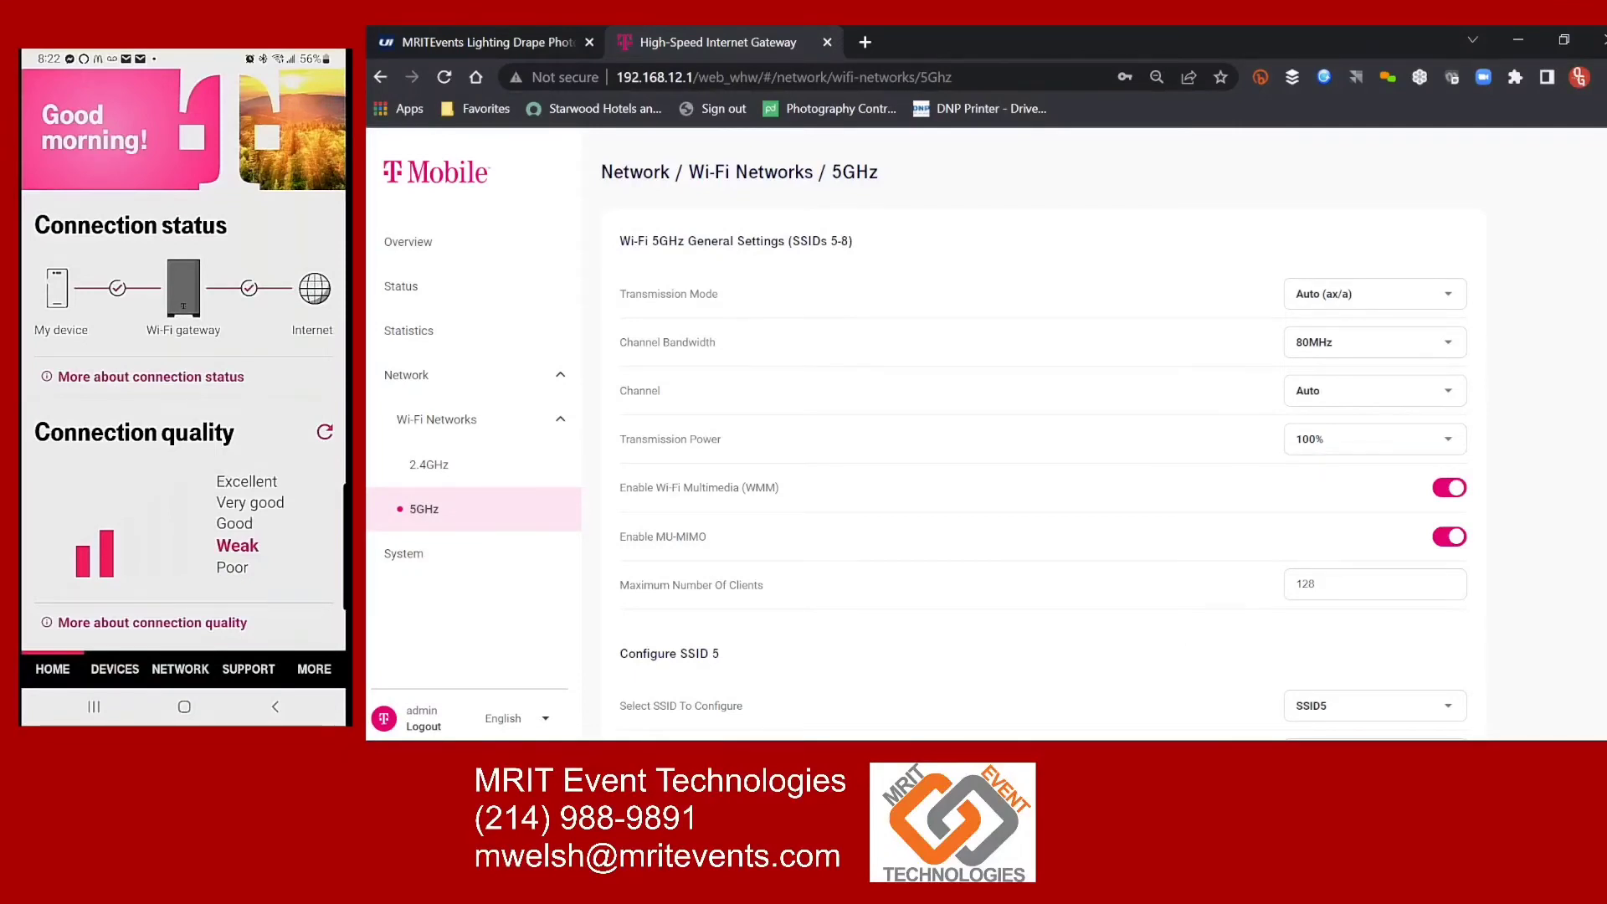
scroll(1034, 444, down, 1)
scroll(1034, 444, down, 4)
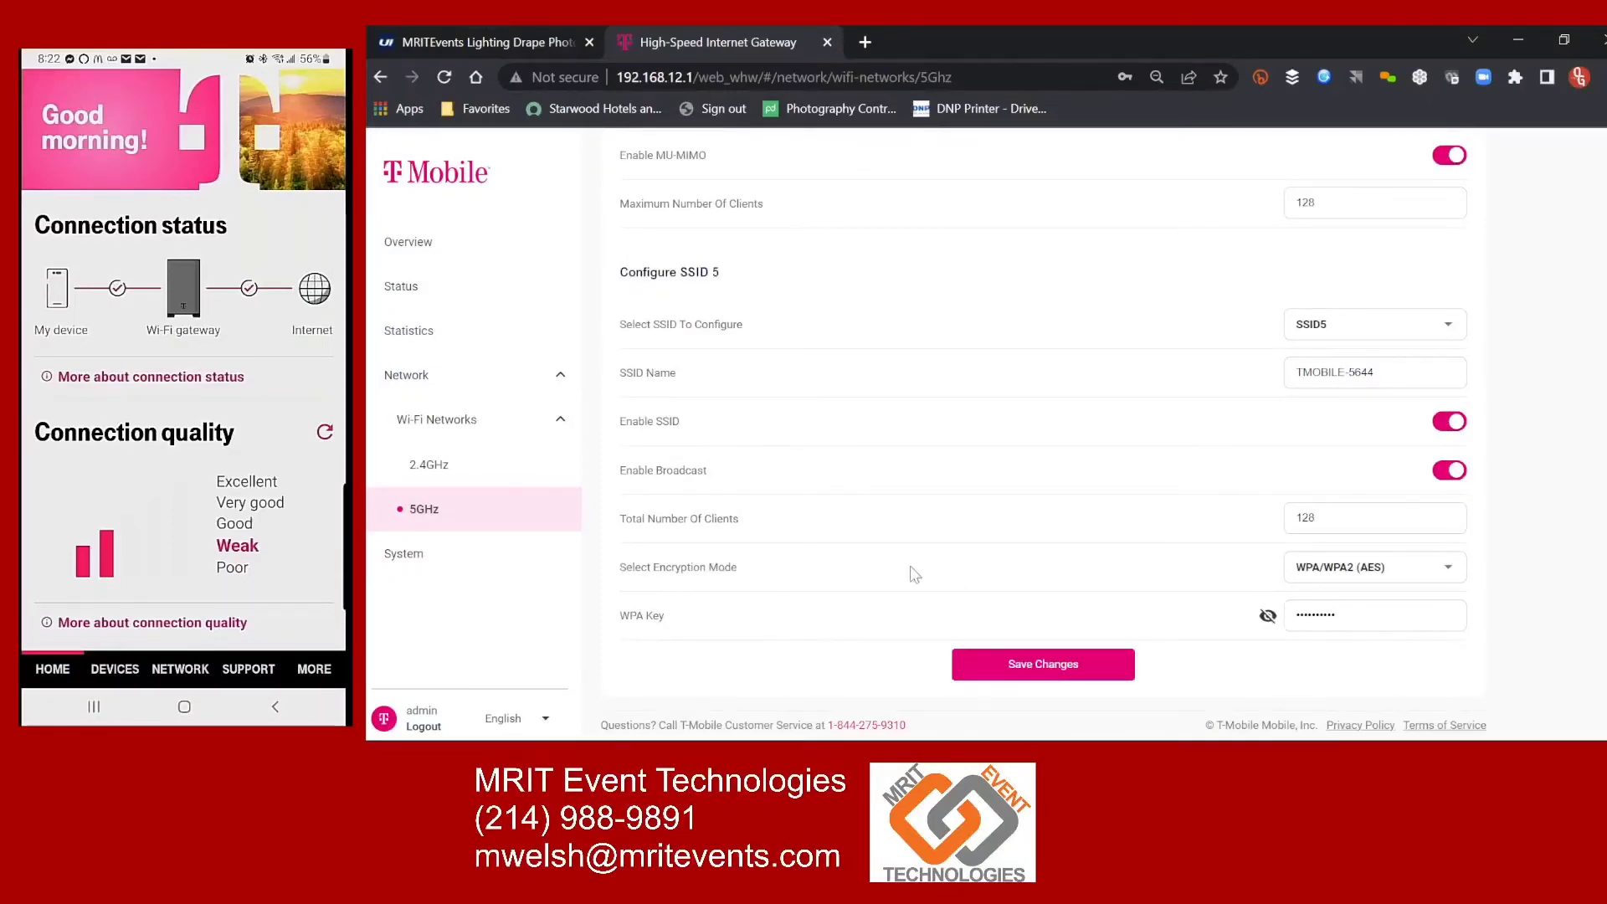
click(1450, 577)
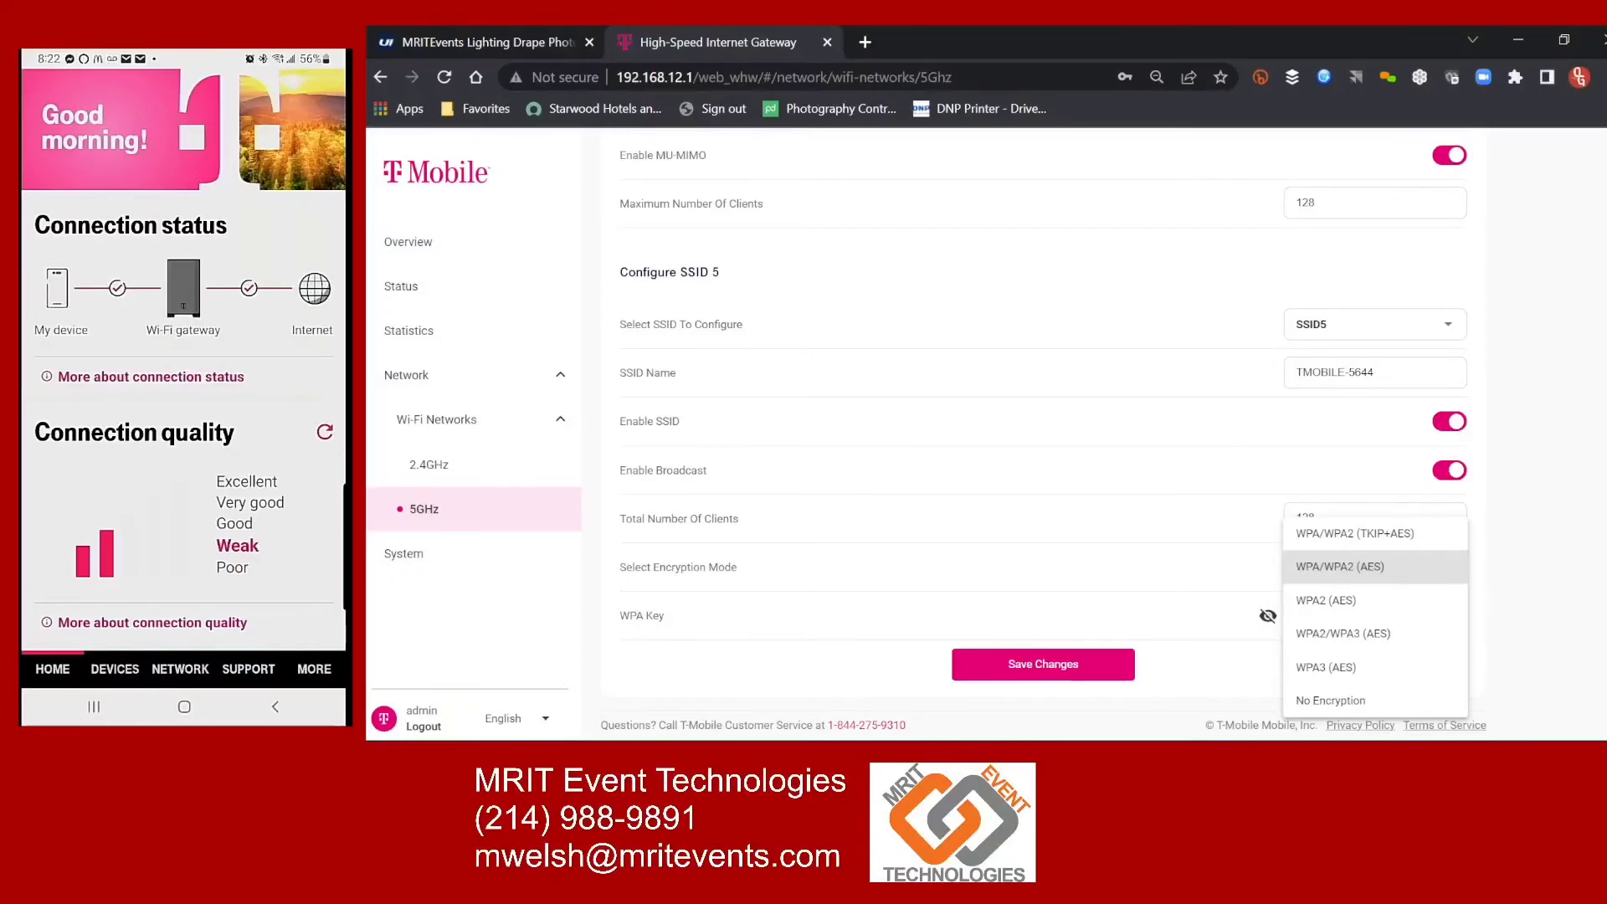
click(446, 477)
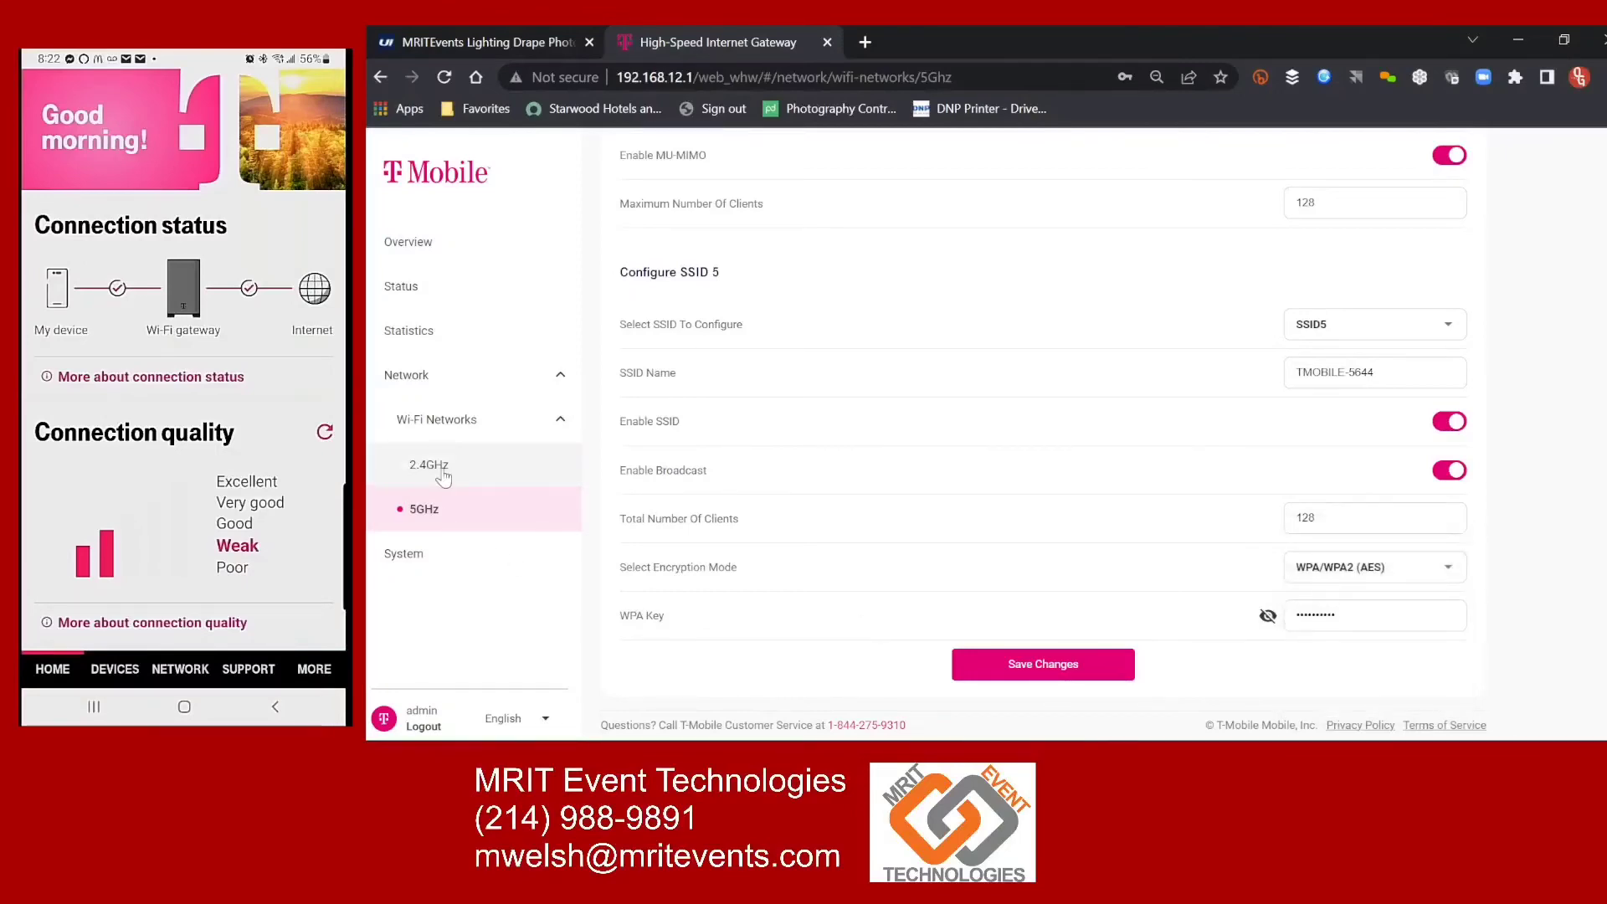
Step: Go to the 2.4GHz Wi-Fi page and show its transmission mode choices, currently Auto (ax/g)
click(431, 475)
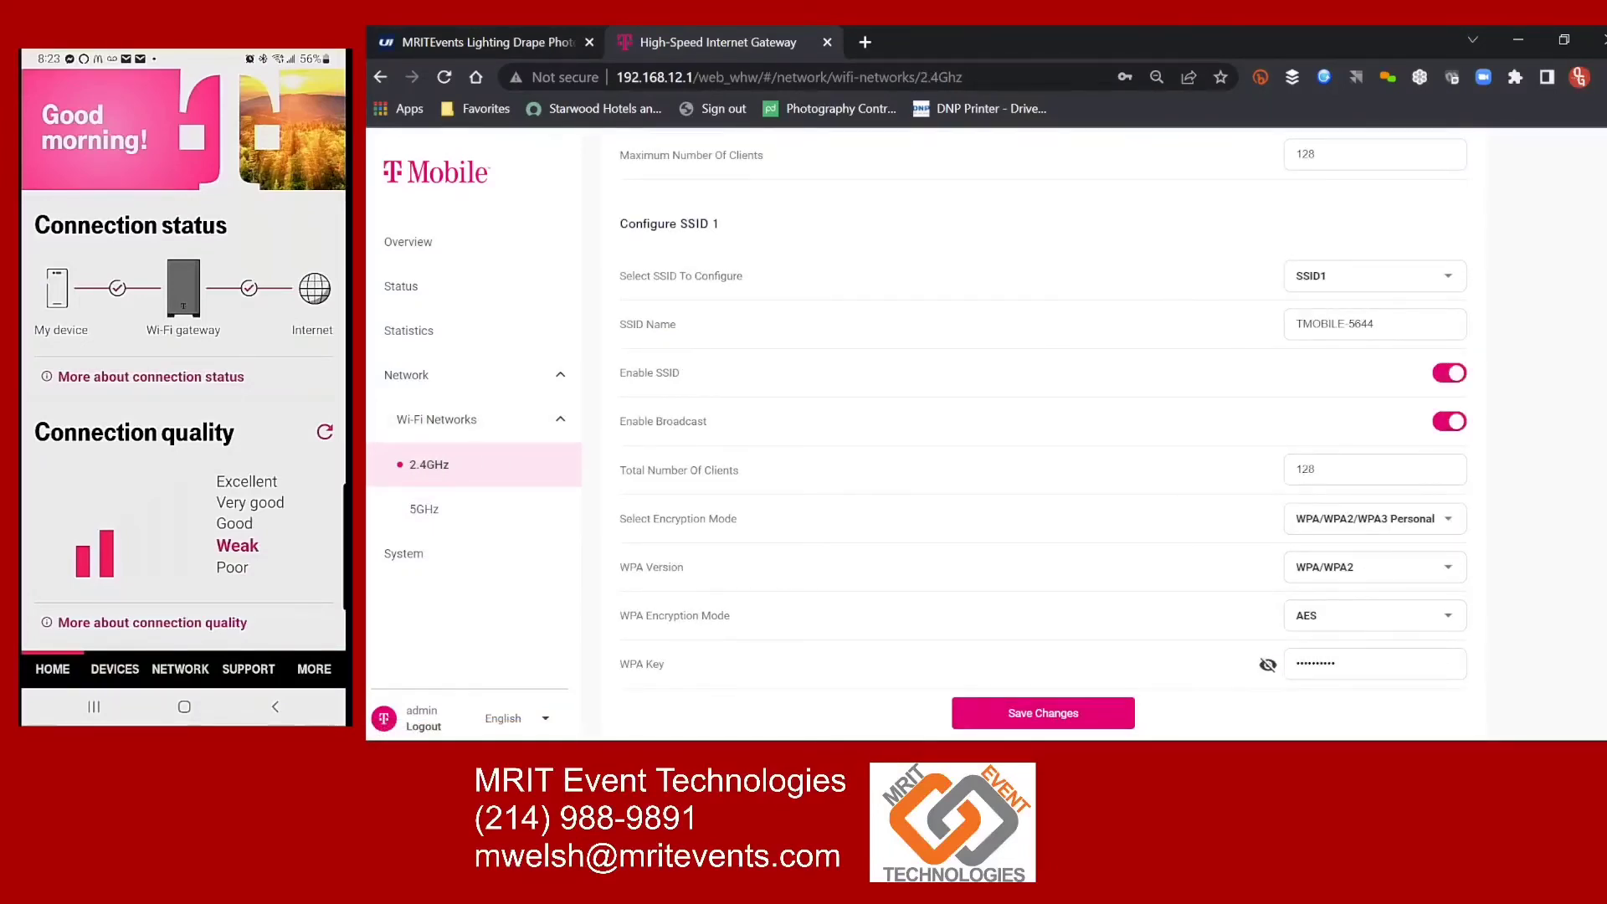
scroll(1045, 440, up, 1)
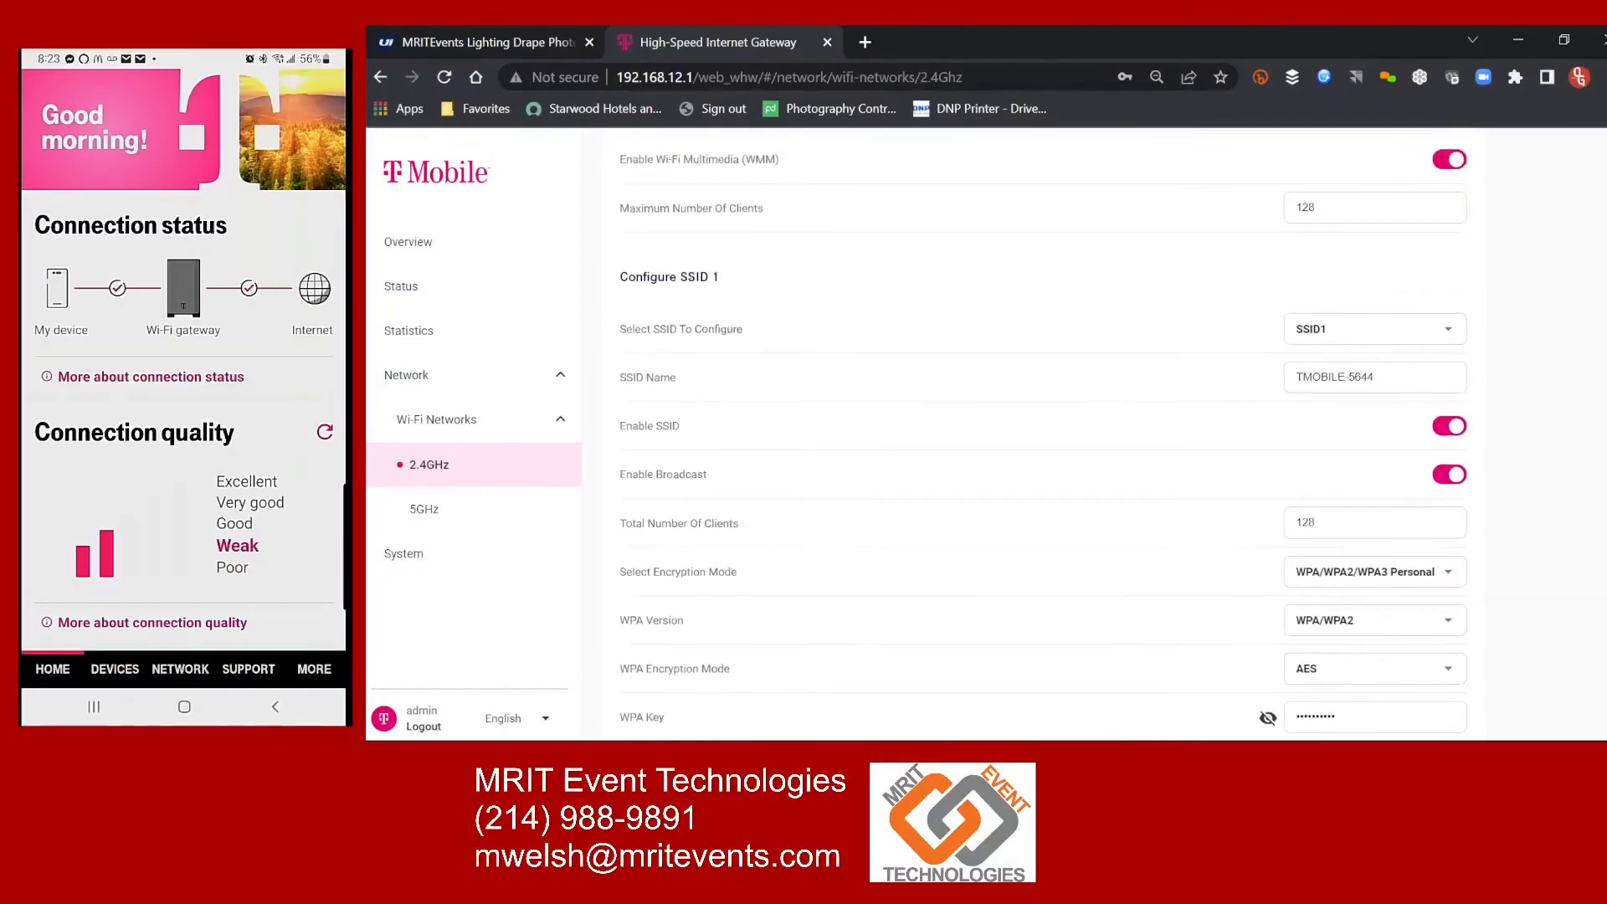
scroll(1038, 431, up, 4)
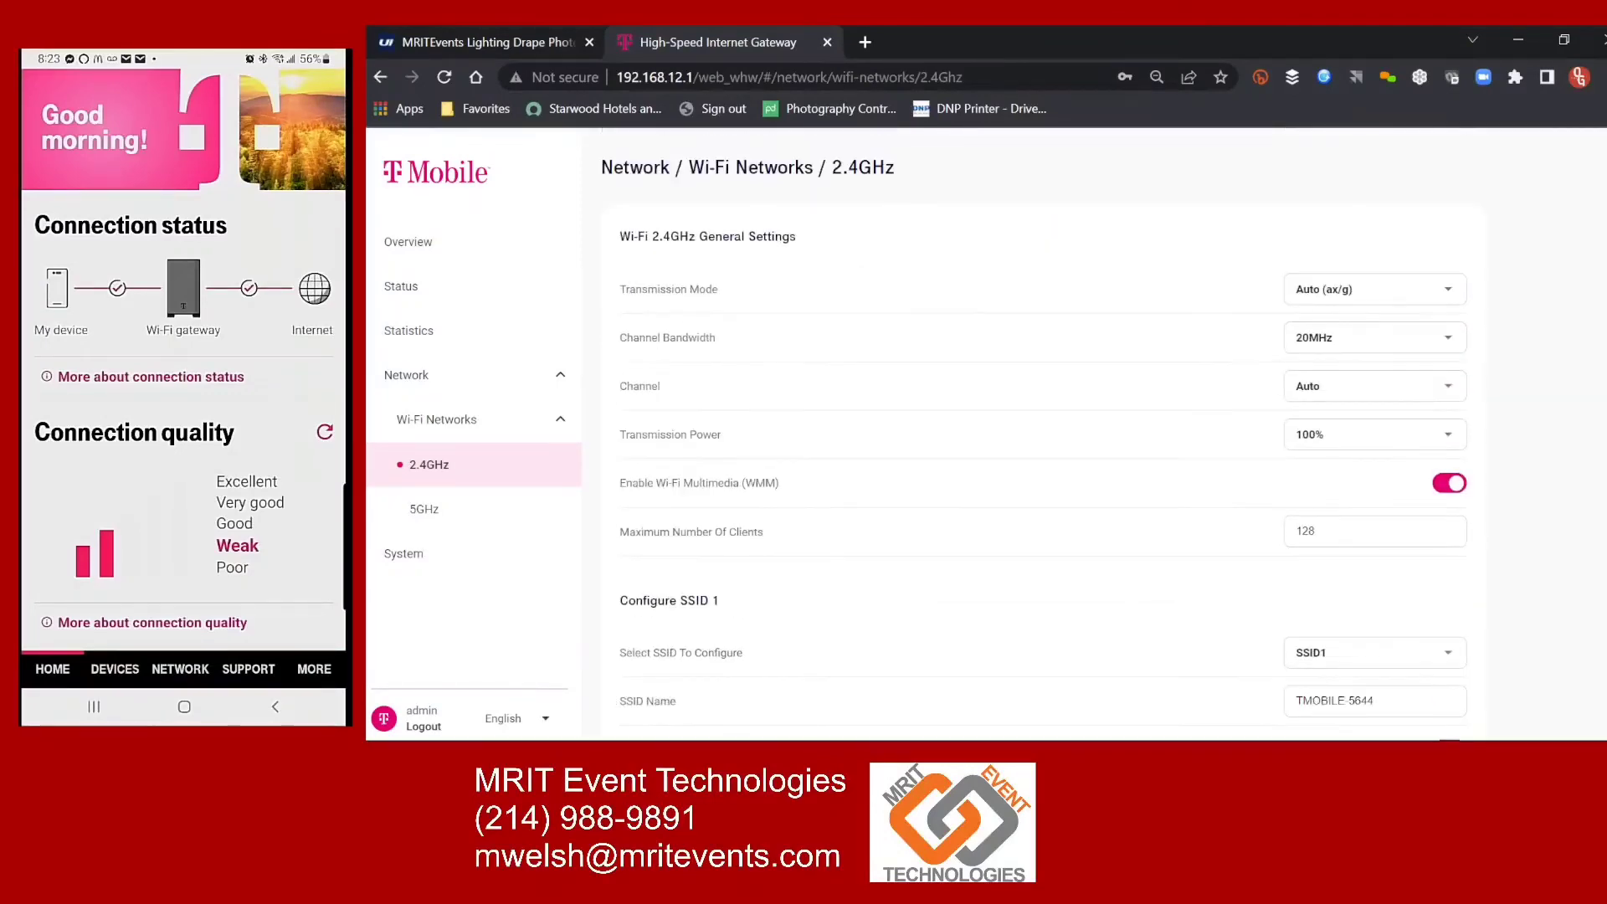
scroll(1038, 431, down, 1)
scroll(1038, 431, up, 1)
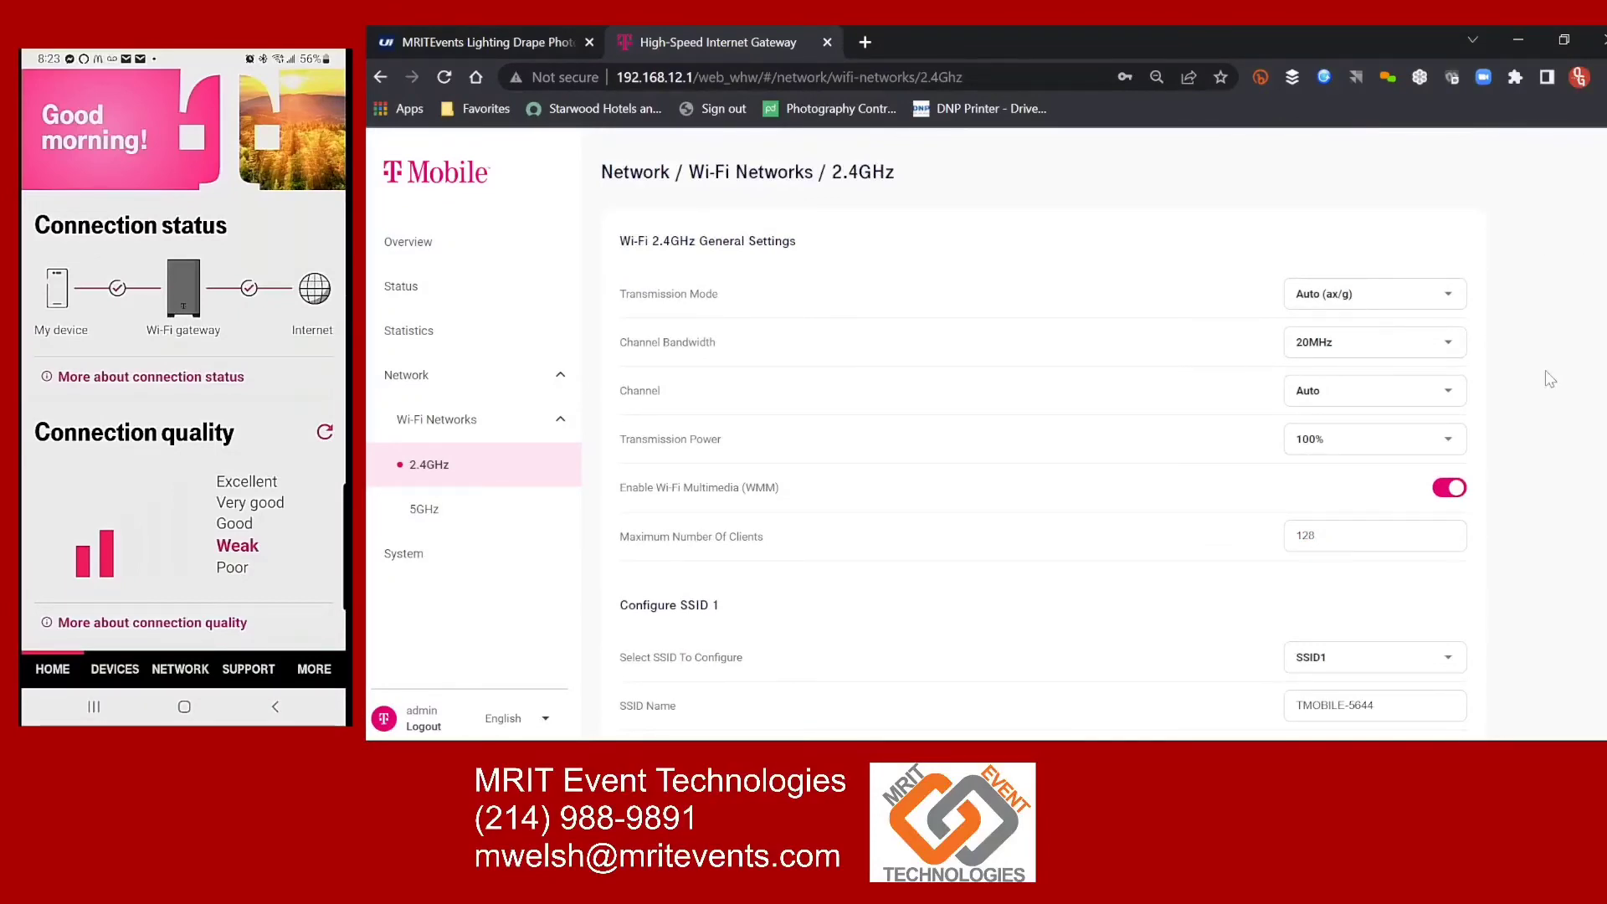
click(1450, 299)
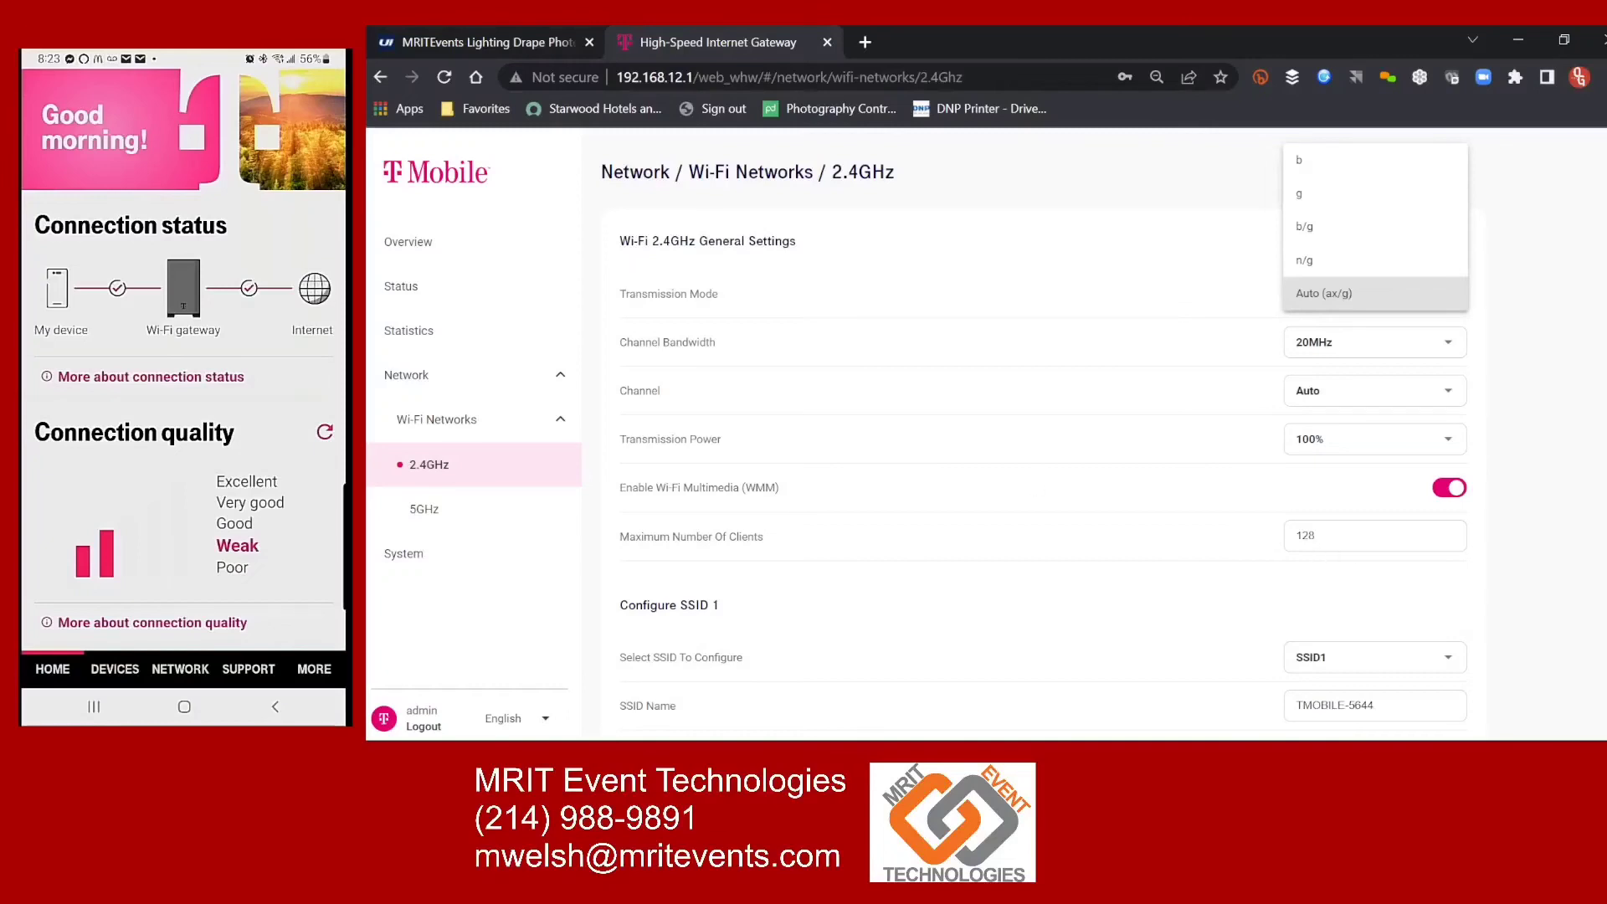
Step: Scroll down toward the 2.4GHz Configure SSID 1 section, keeping transmission mode Auto (ax/g)
scroll(1036, 425, down, 2)
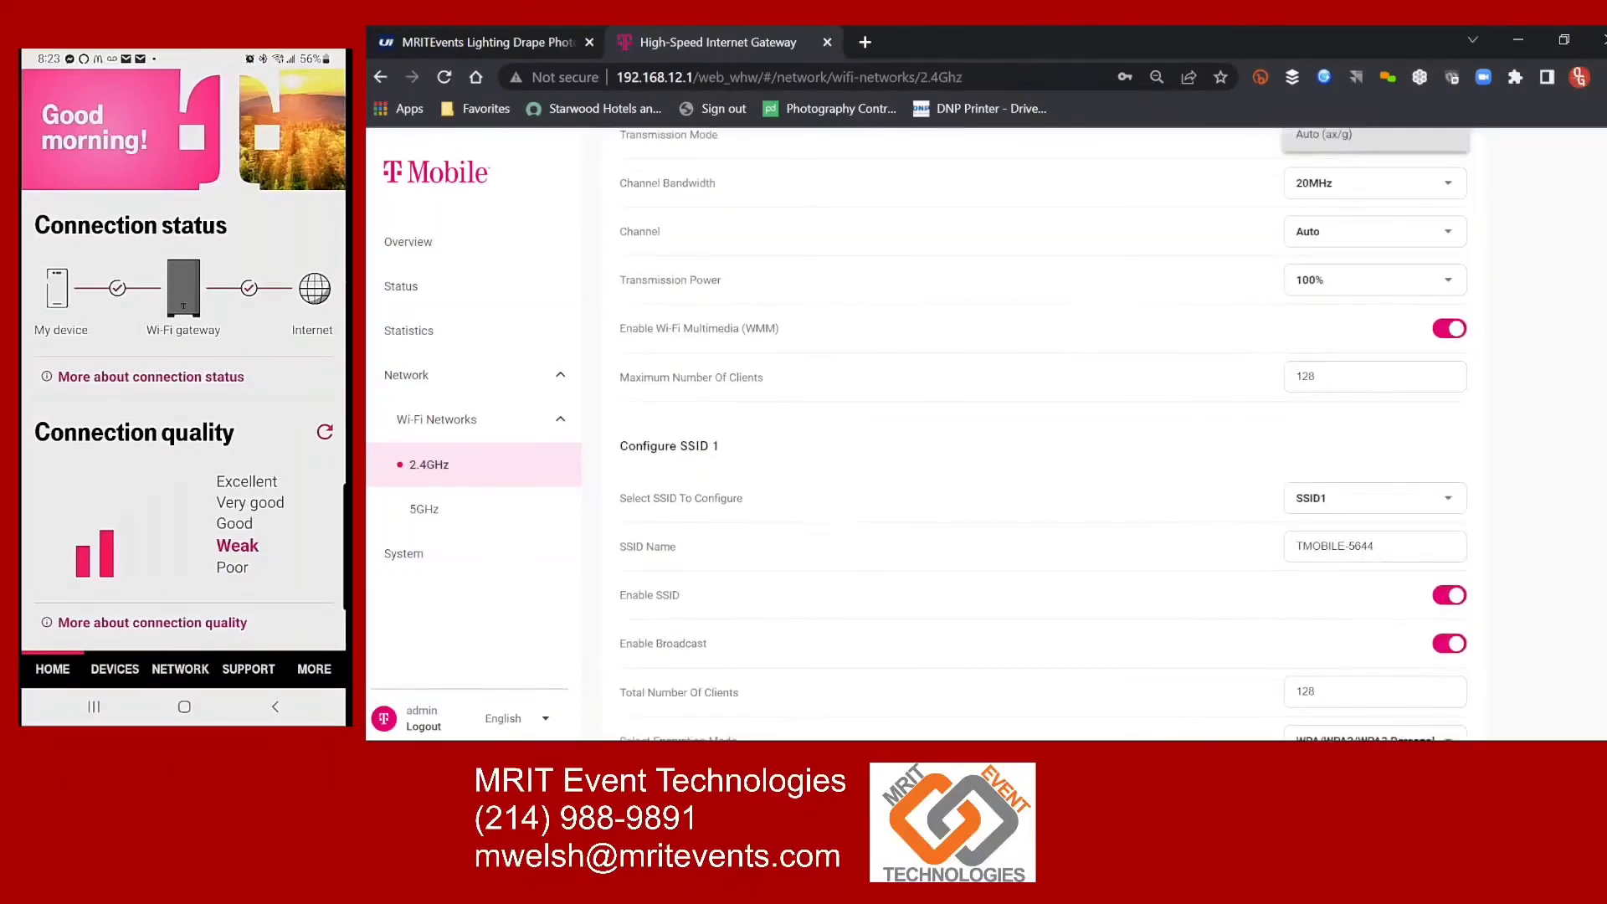